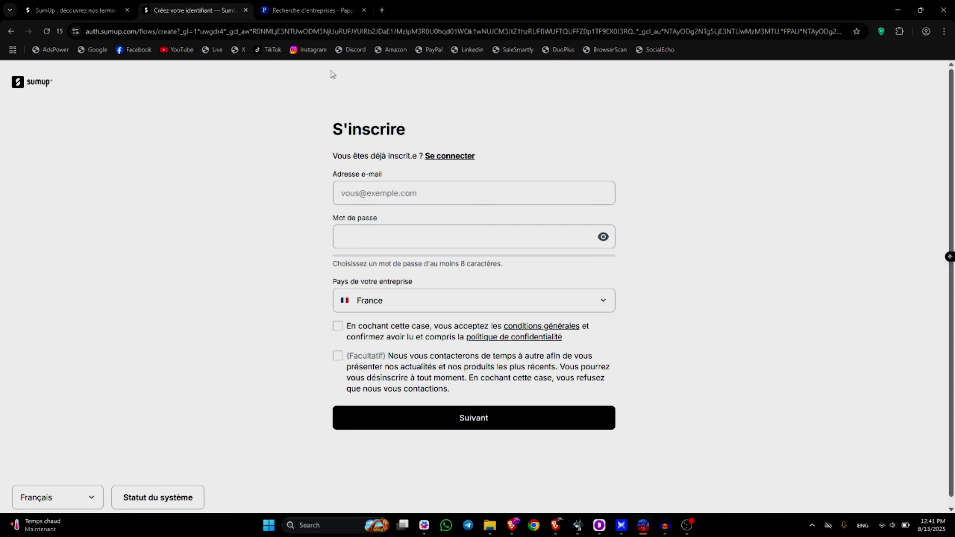
# Filter the Pappers company search to active companies with SARL legal form
pyautogui.click(292, 6)
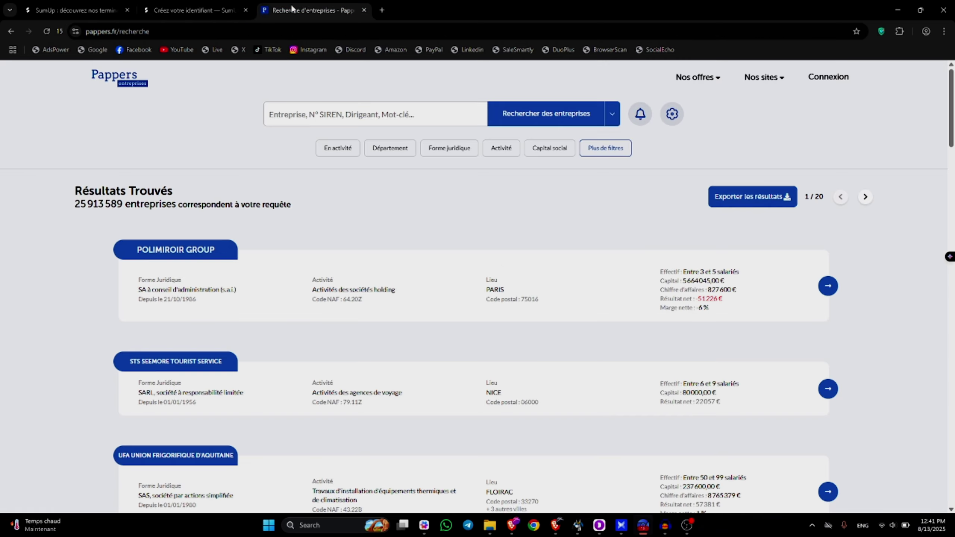
pyautogui.click(335, 148)
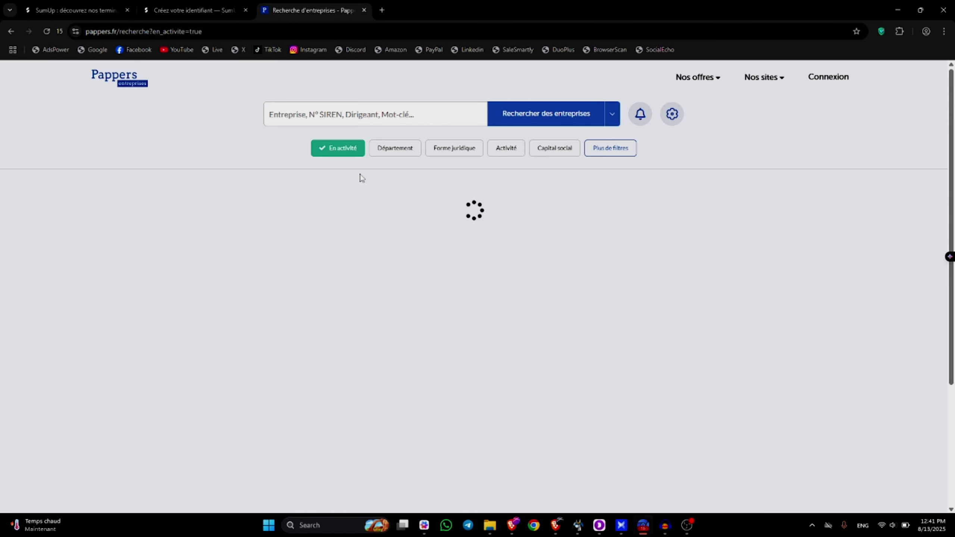
pyautogui.click(394, 148)
pyautogui.click(440, 157)
pyautogui.click(442, 152)
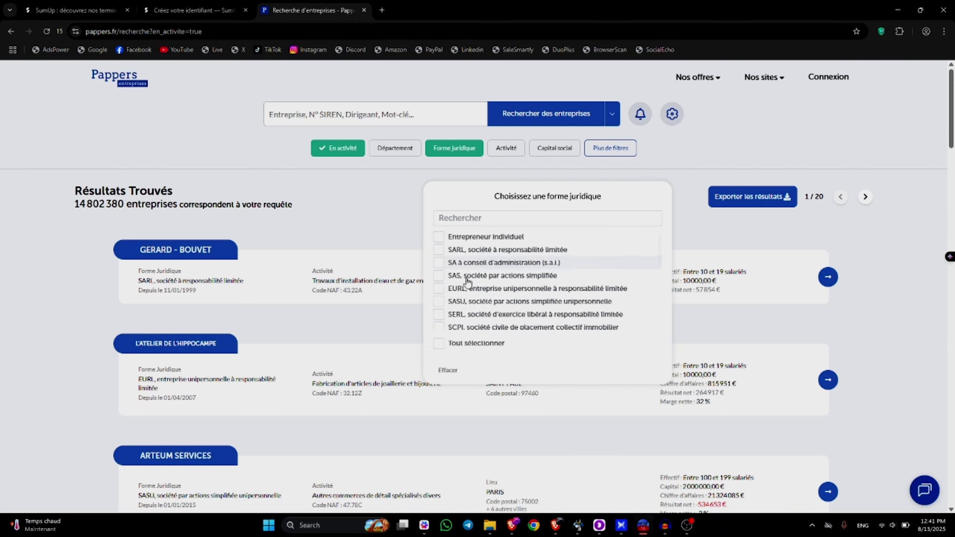
pyautogui.click(439, 250)
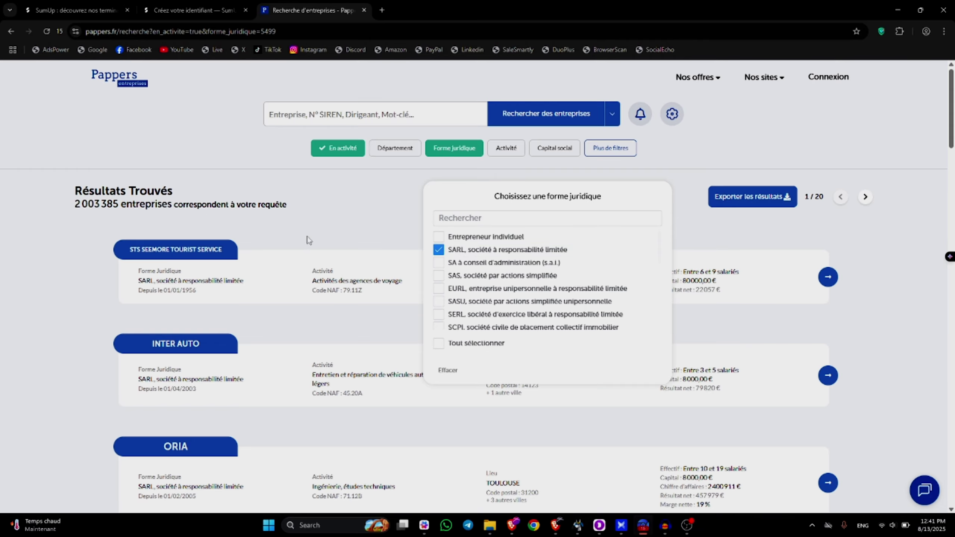
pyautogui.click(294, 222)
# Move to the next page of results and open the THILEX company page
pyautogui.scroll(-8, 290, 301)
pyautogui.scroll(-10, 338, 308)
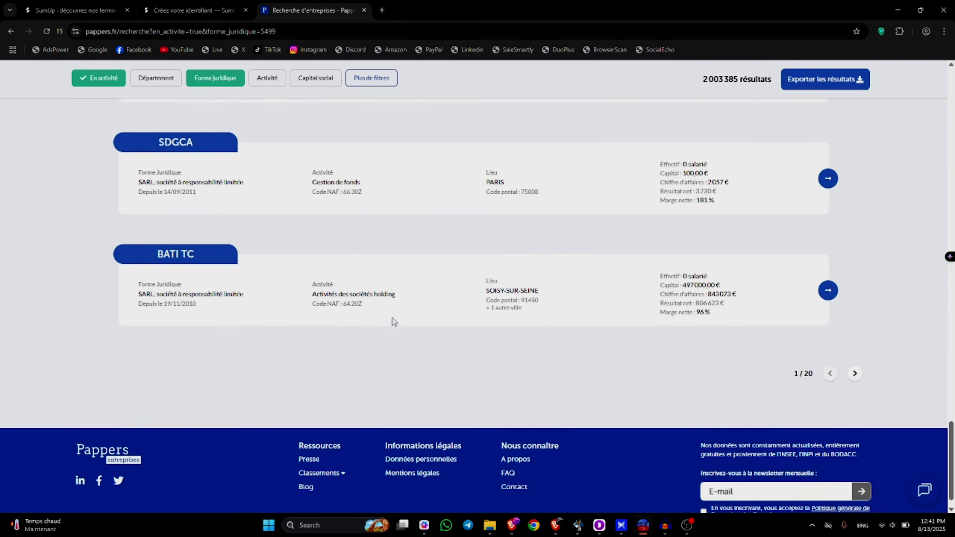
pyautogui.click(855, 352)
pyautogui.scroll(20, 853, 361)
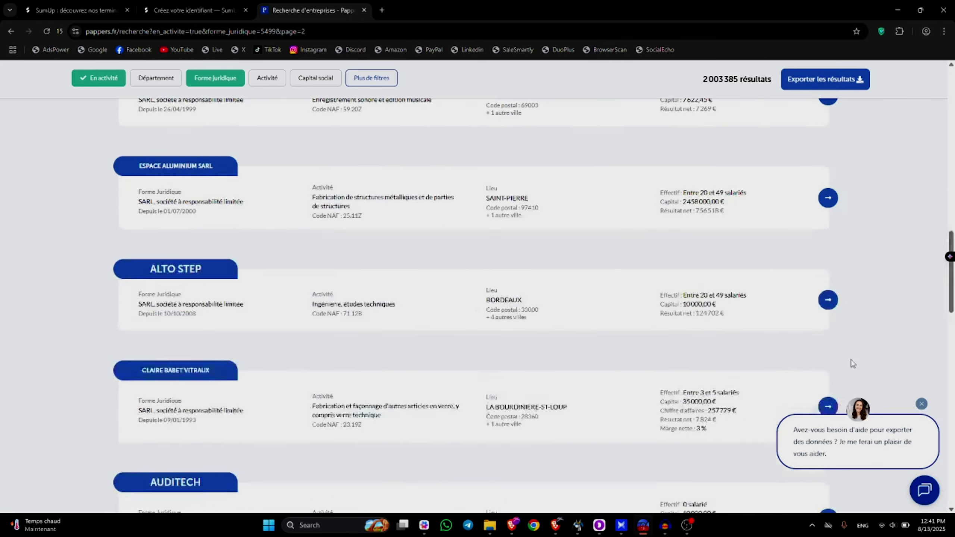
pyautogui.scroll(5, 156, 281)
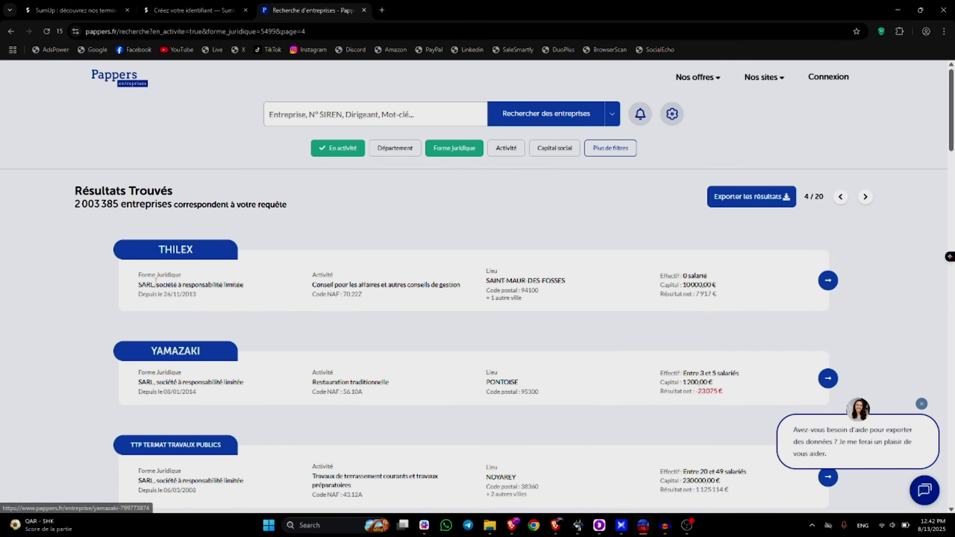
pyautogui.click(309, 297)
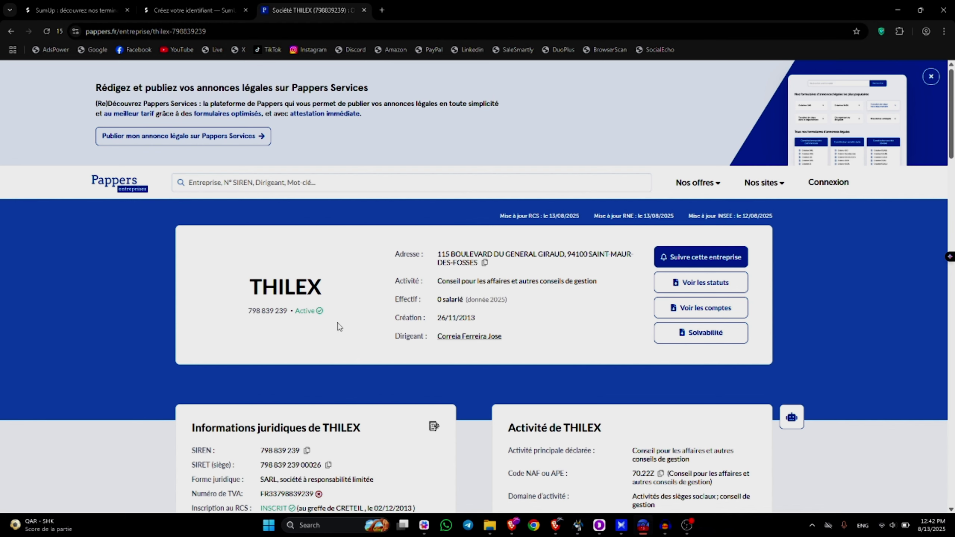
# Select and copy the director's full name from THILEX's Dirigeant row
pyautogui.moveTo(336, 323); pyautogui.dragTo(257, 317)
pyautogui.click(301, 321)
pyautogui.moveTo(360, 315); pyautogui.dragTo(248, 311)
pyautogui.click(351, 352)
pyautogui.scroll(-1, 352, 352)
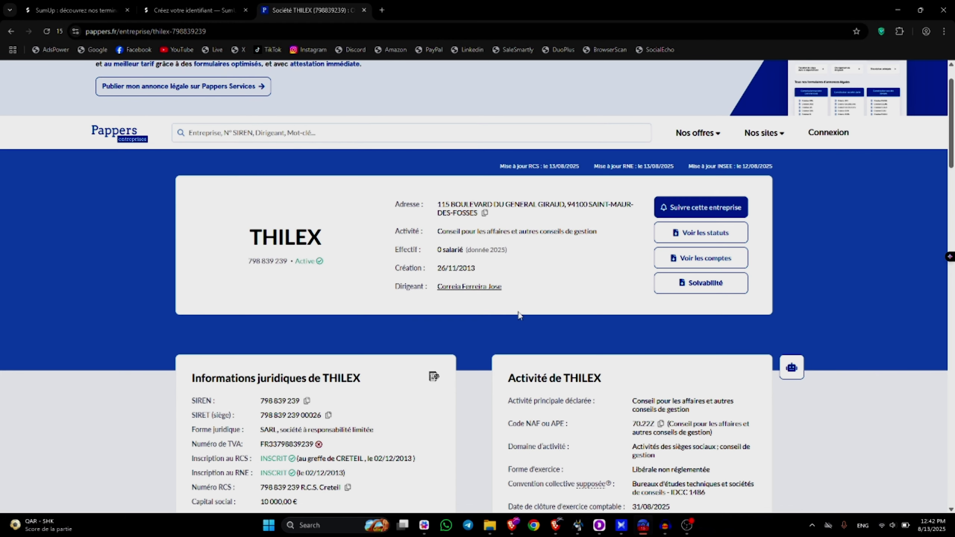
pyautogui.moveTo(532, 293); pyautogui.dragTo(425, 296)
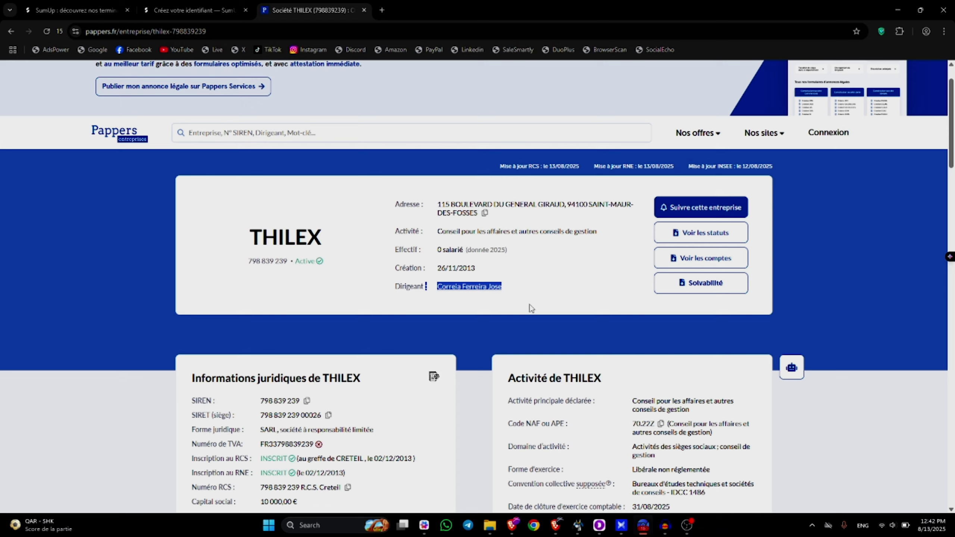
pyautogui.click(506, 309)
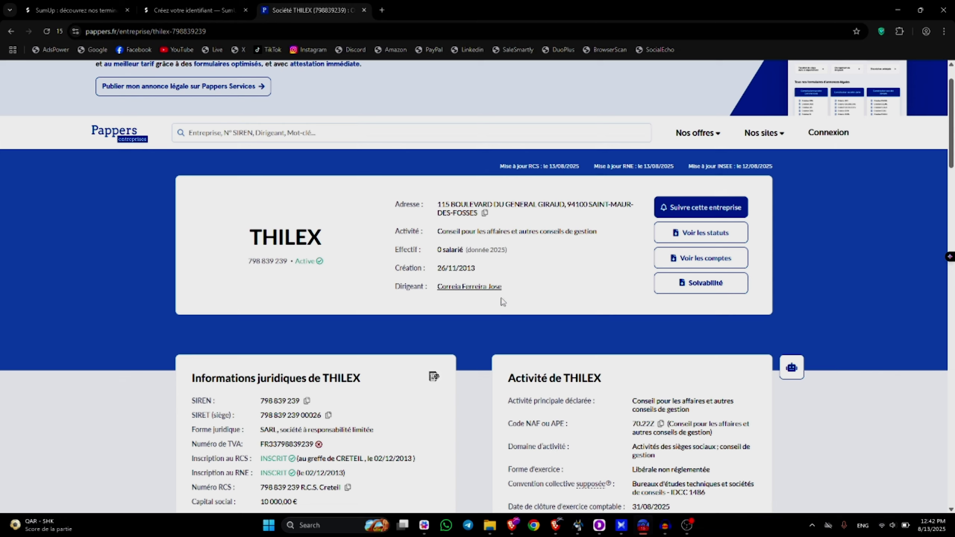
pyautogui.moveTo(503, 306); pyautogui.dragTo(435, 306)
pyautogui.hotkey('ctrl', 'c')
pyautogui.click(500, 300)
pyautogui.moveTo(501, 301); pyautogui.dragTo(415, 296)
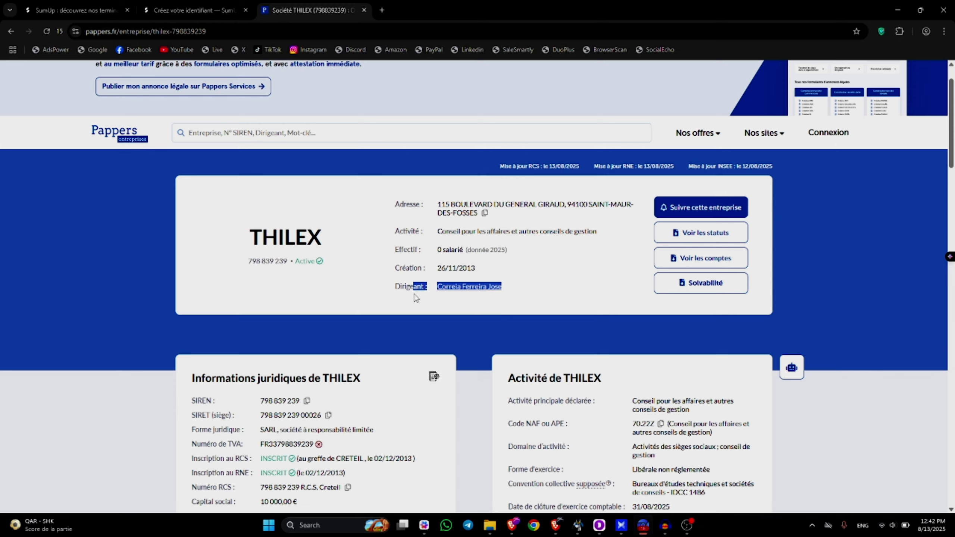
pyautogui.moveTo(499, 303); pyautogui.dragTo(429, 299)
pyautogui.hotkey('alt', 'Tab')
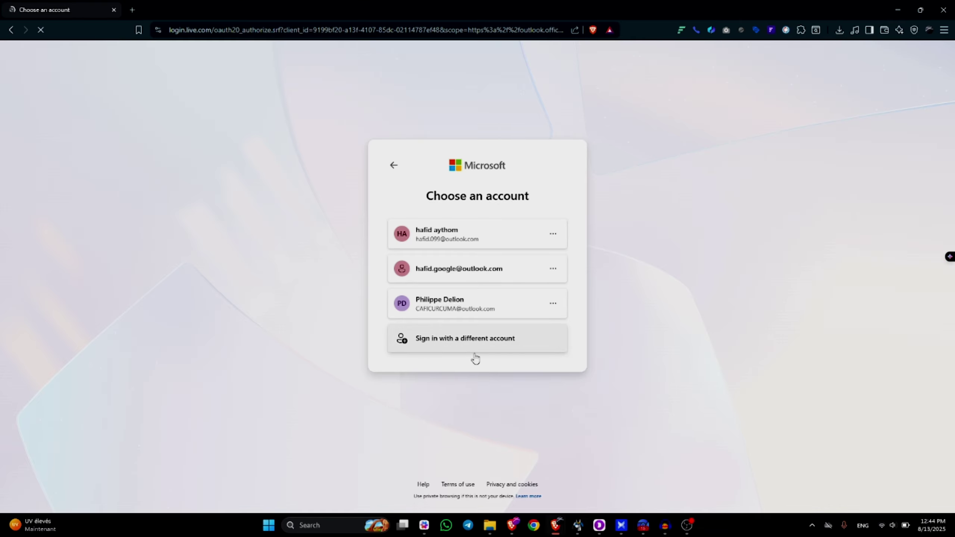
# Start a new Microsoft account using the director's name as the Outlook address
pyautogui.click(475, 352)
pyautogui.click(507, 334)
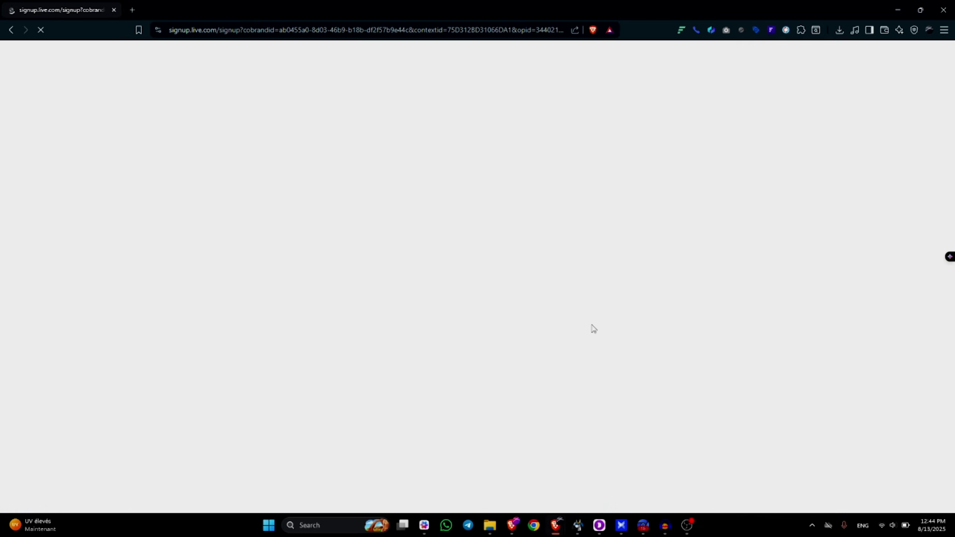
pyautogui.hotkey('ctrl', 'v')
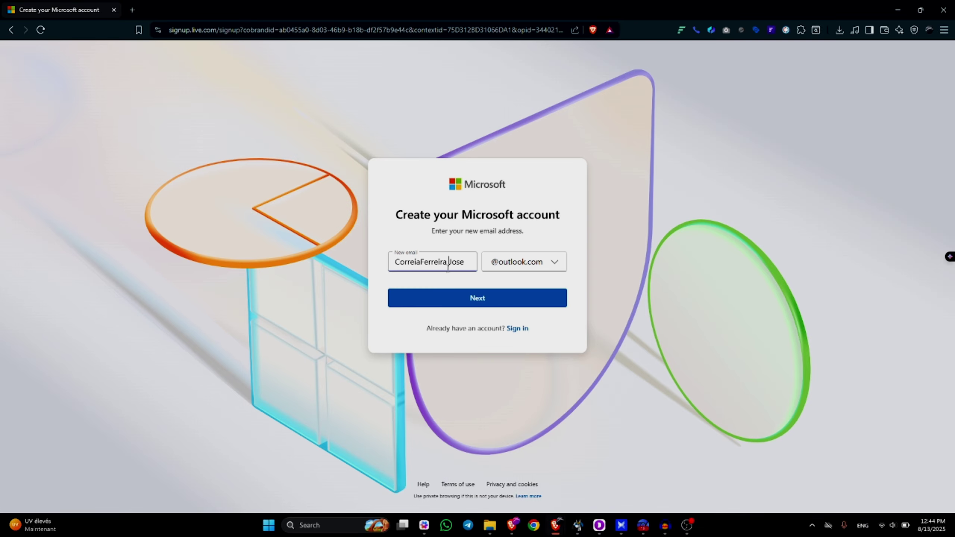
pyautogui.press('Return')
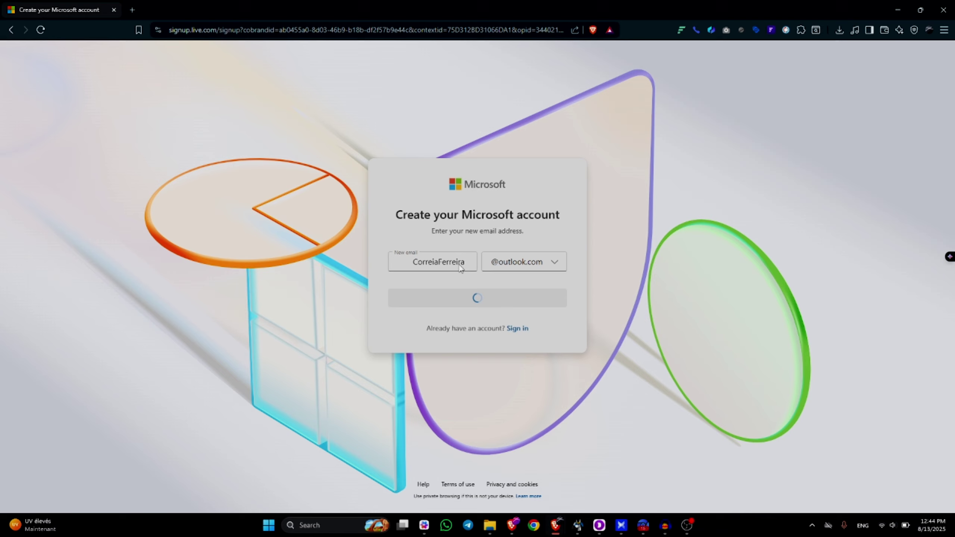
# Enter the account password and submit it
pyautogui.click(447, 280)
pyautogui.hotkey('ctrl', 'v')
pyautogui.click(556, 283)
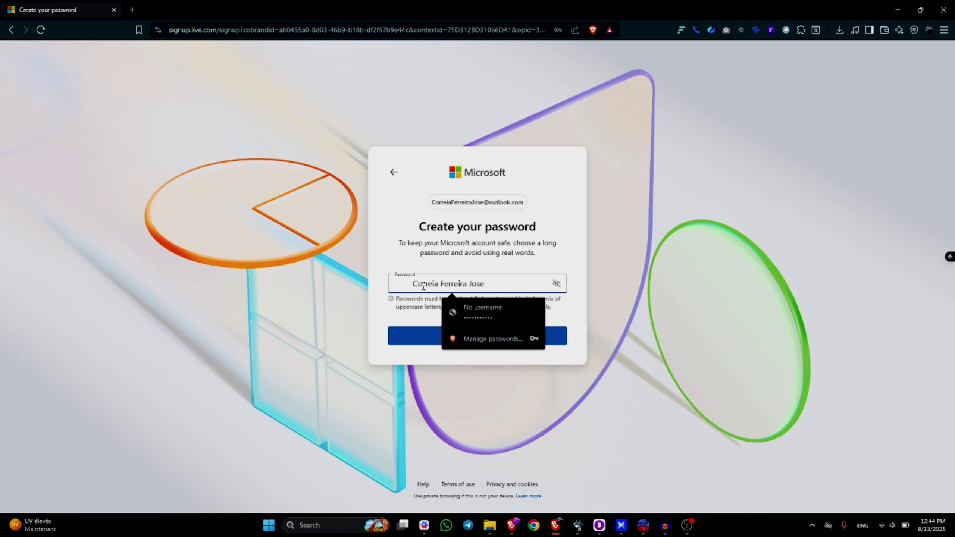
pyautogui.click(423, 283)
pyautogui.click(502, 283)
pyautogui.click(438, 340)
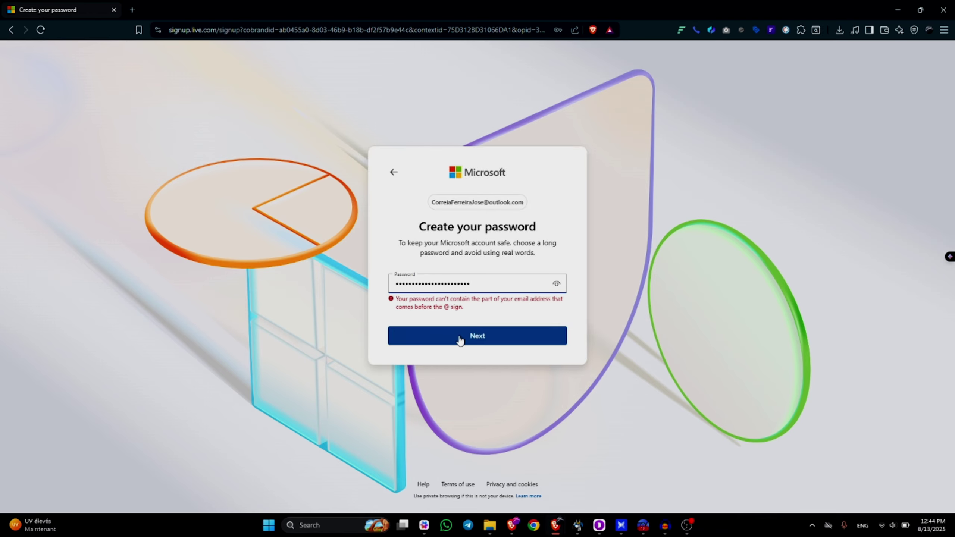
# Replace the separator character in the rejected password and resubmit it
pyautogui.click(557, 284)
pyautogui.moveTo(422, 284); pyautogui.dragTo(457, 285)
pyautogui.click(516, 285)
pyautogui.click(466, 285)
pyautogui.press('BackSpace')
pyautogui.hotkey('alt', 'shift')
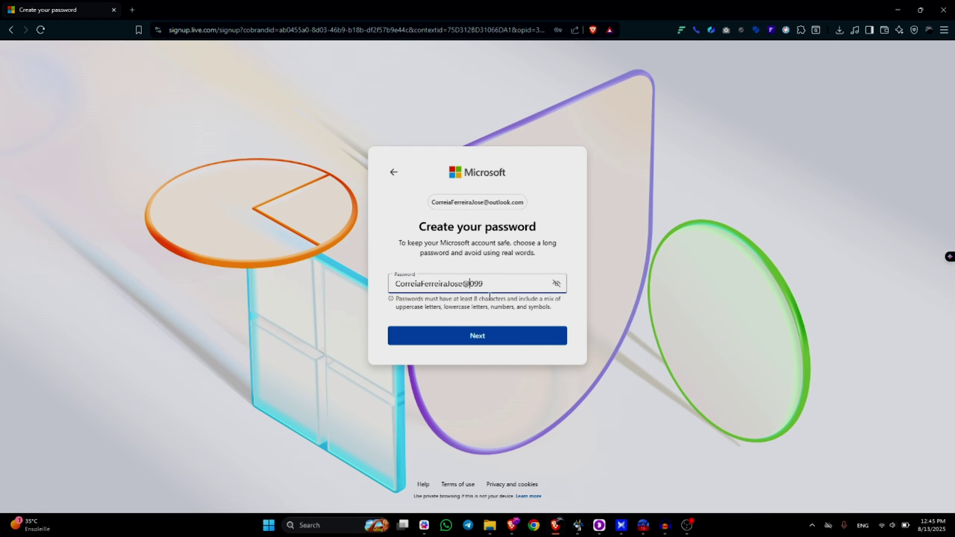
pyautogui.click(454, 334)
# Delete the name part from the password, submit it, and dismiss the save prompt
pyautogui.click(555, 283)
pyautogui.moveTo(421, 284); pyautogui.dragTo(362, 284)
pyautogui.press('BackSpace')
pyautogui.click(473, 332)
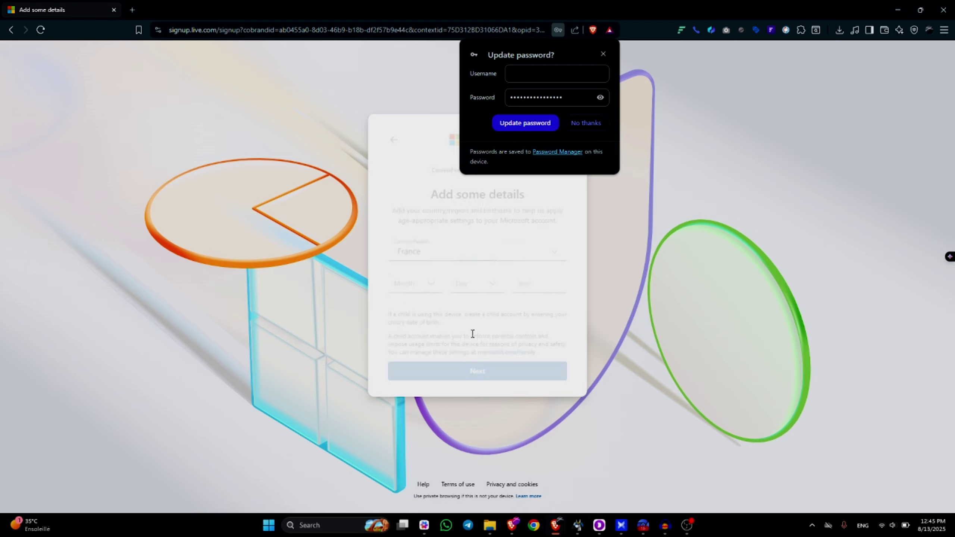
pyautogui.click(458, 257)
pyautogui.click(527, 123)
pyautogui.click(477, 259)
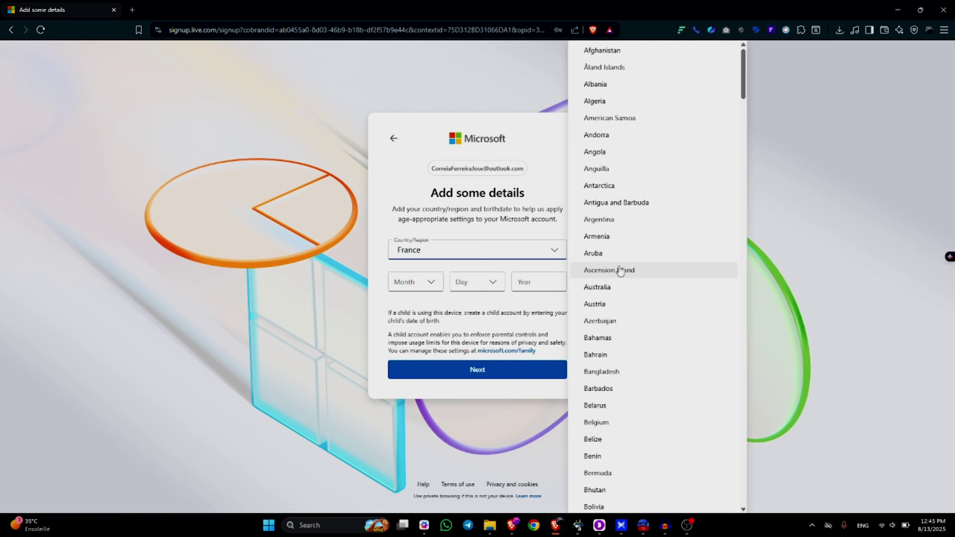
pyautogui.click(618, 505)
pyautogui.click(420, 282)
pyautogui.click(425, 356)
pyautogui.click(474, 284)
pyautogui.click(526, 296)
pyautogui.click(530, 285)
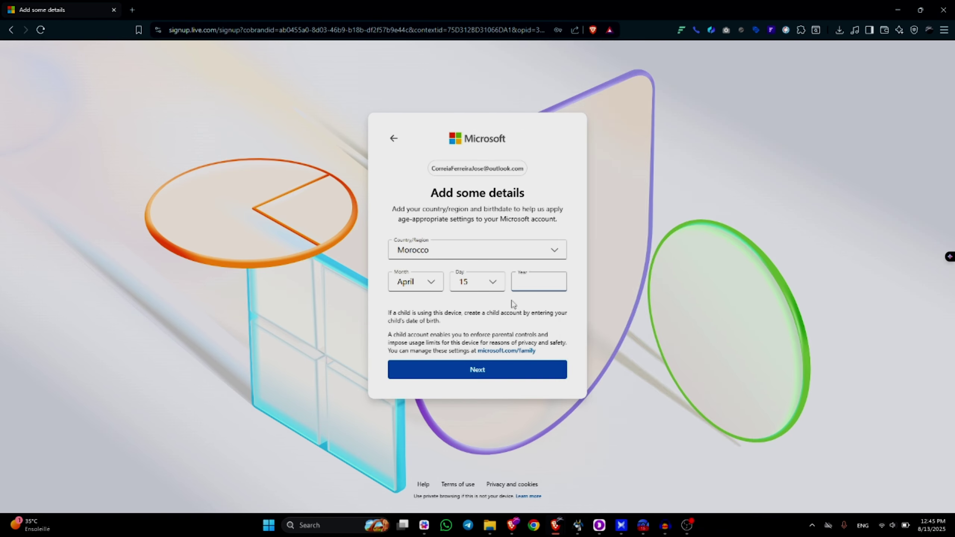
pyautogui.click(509, 369)
pyautogui.click(445, 240)
# Split the director's name into first and last name, then pass the human verification
pyautogui.hotkey('ctrl', 'v')
pyautogui.doubleClick(405, 240)
pyautogui.hotkey('ctrl', 'x')
pyautogui.doubleClick(458, 239)
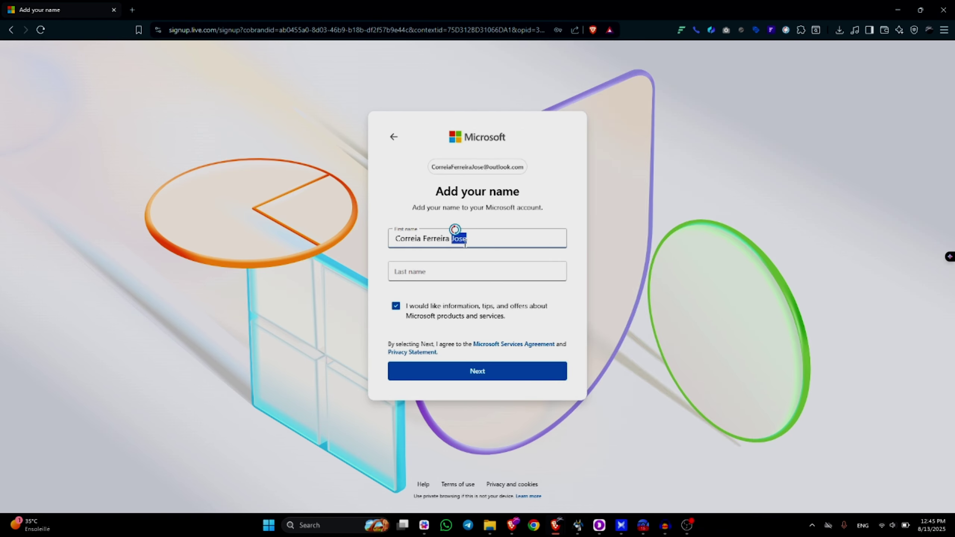
pyautogui.hotkey('ctrl', 'x')
pyautogui.click(470, 271)
pyautogui.hotkey('ctrl', 'v')
pyautogui.click(485, 368)
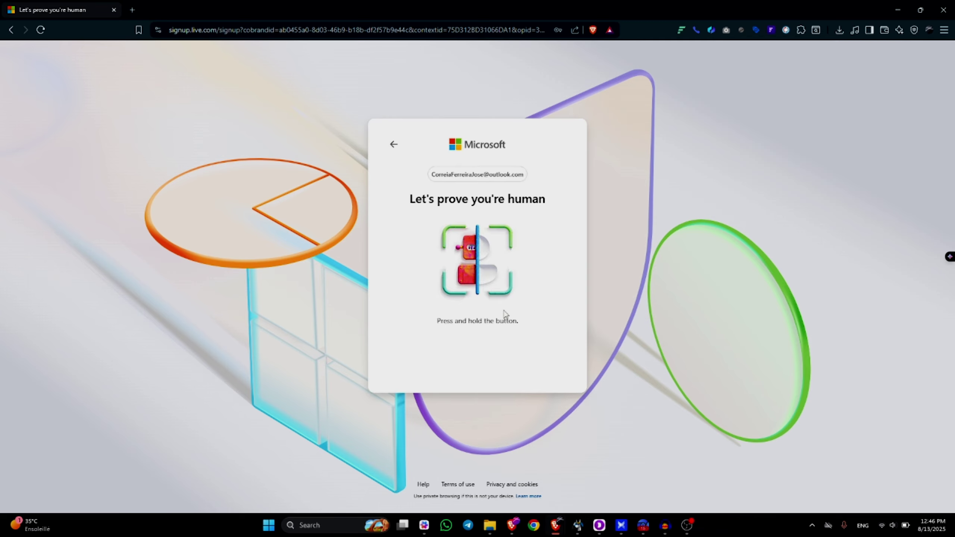
pyautogui.moveTo(505, 354); pyautogui.dragTo(506, 354)
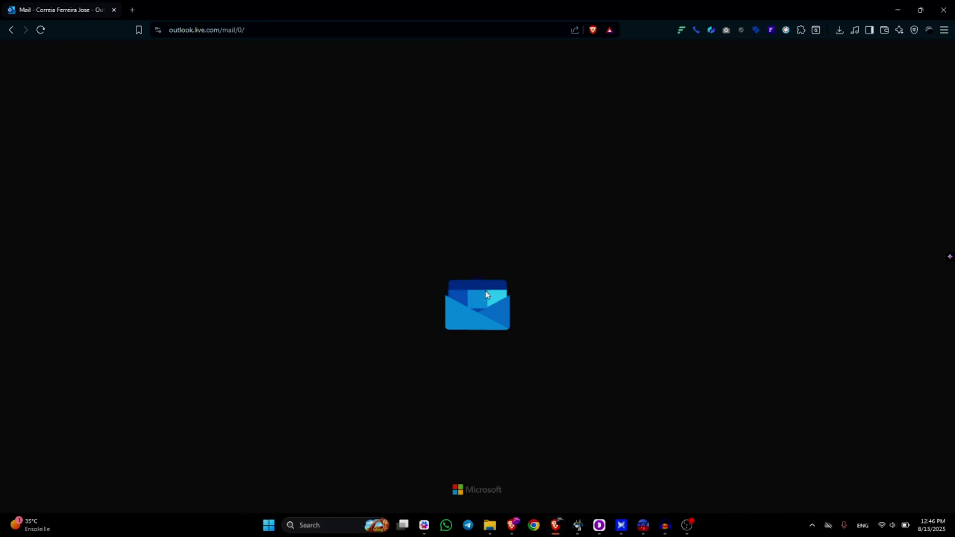
# Fill SumUp's password field with text copied from the e-mail address and reveal it
pyautogui.hotkey('alt', 'Tab')
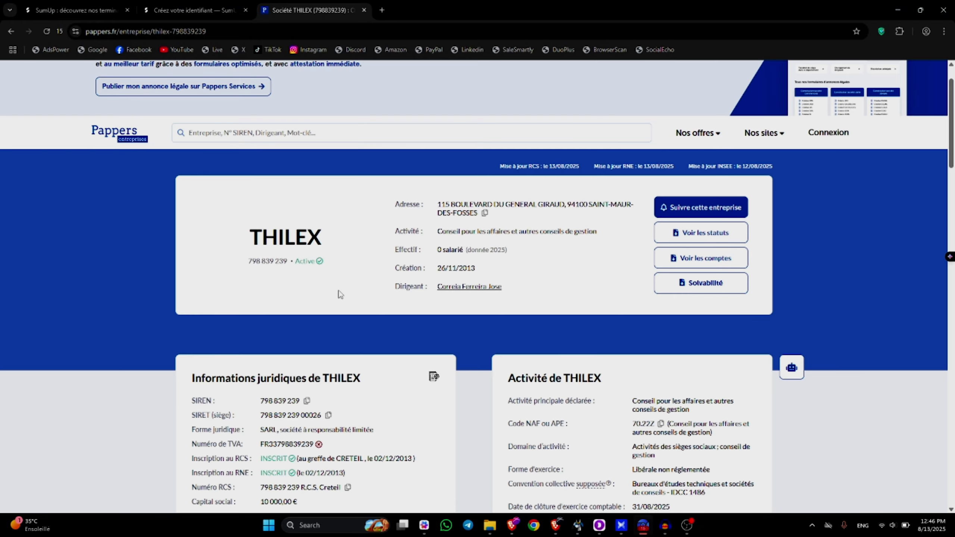
pyautogui.moveTo(505, 289); pyautogui.dragTo(470, 288)
pyautogui.click(483, 307)
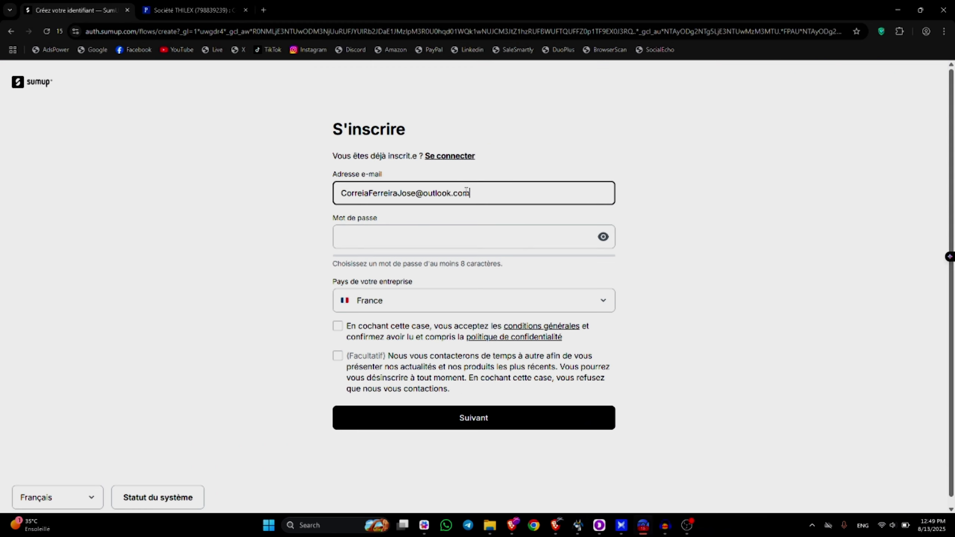
pyautogui.click(405, 230)
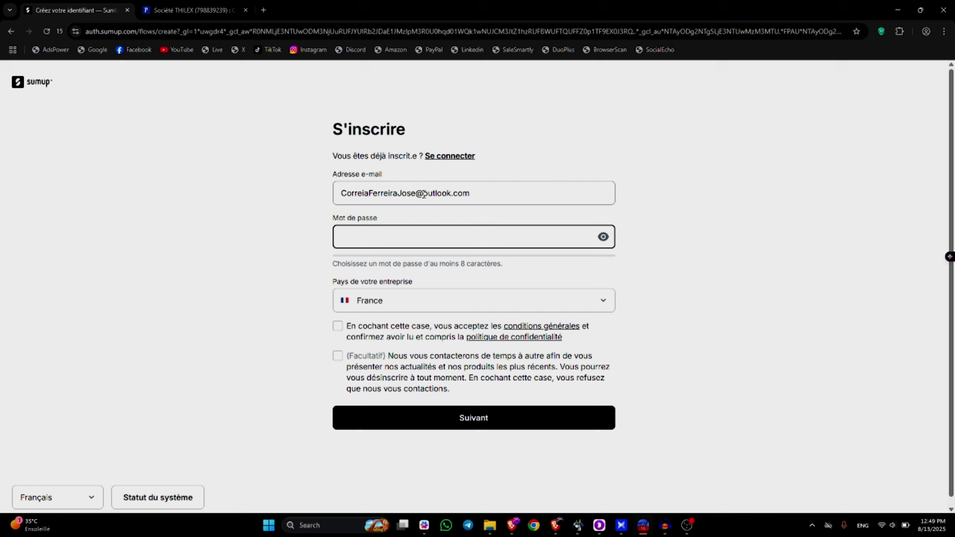
pyautogui.moveTo(424, 194); pyautogui.dragTo(298, 198)
pyautogui.hotkey('ctrl', 'c')
pyautogui.click(384, 237)
pyautogui.hotkey('ctrl', 'v')
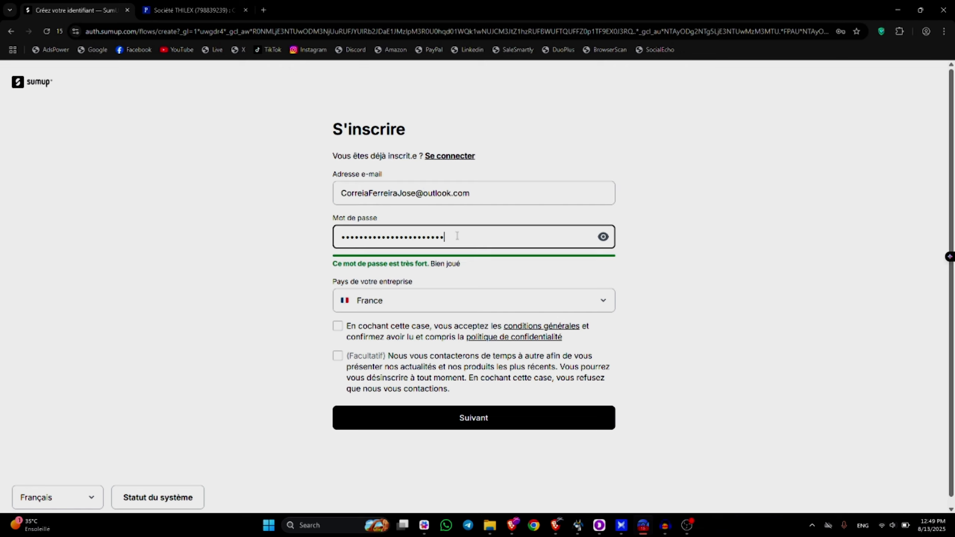
pyautogui.click(603, 237)
pyautogui.moveTo(469, 237); pyautogui.dragTo(291, 237)
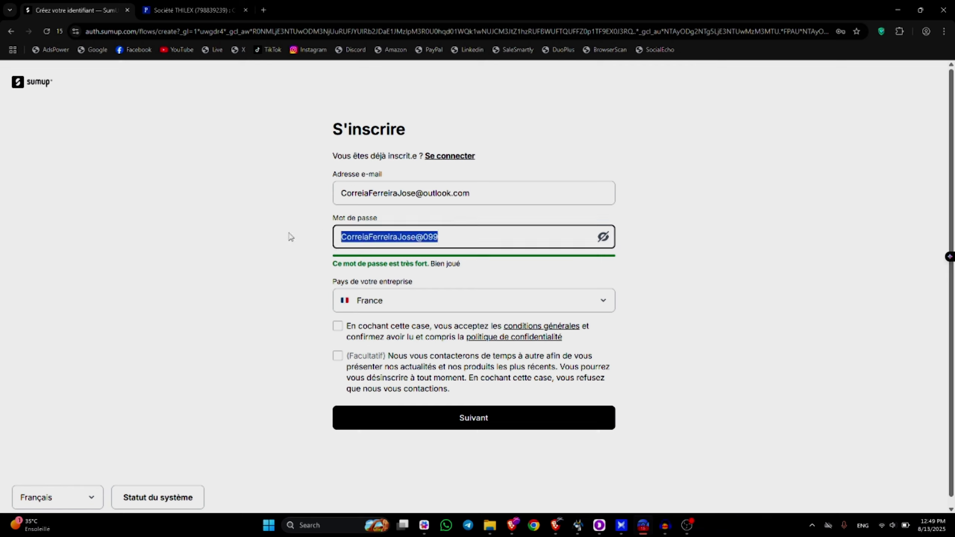
pyautogui.hotkey('alt', 'Tab')
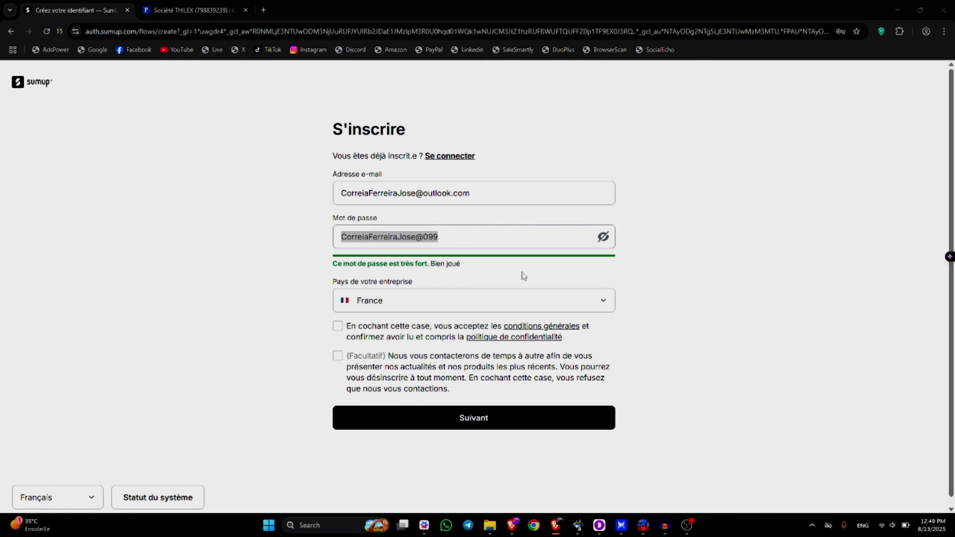
# Accept the terms, refuse promotional contact, and submit the sign-up form
pyautogui.click(337, 326)
pyautogui.click(337, 357)
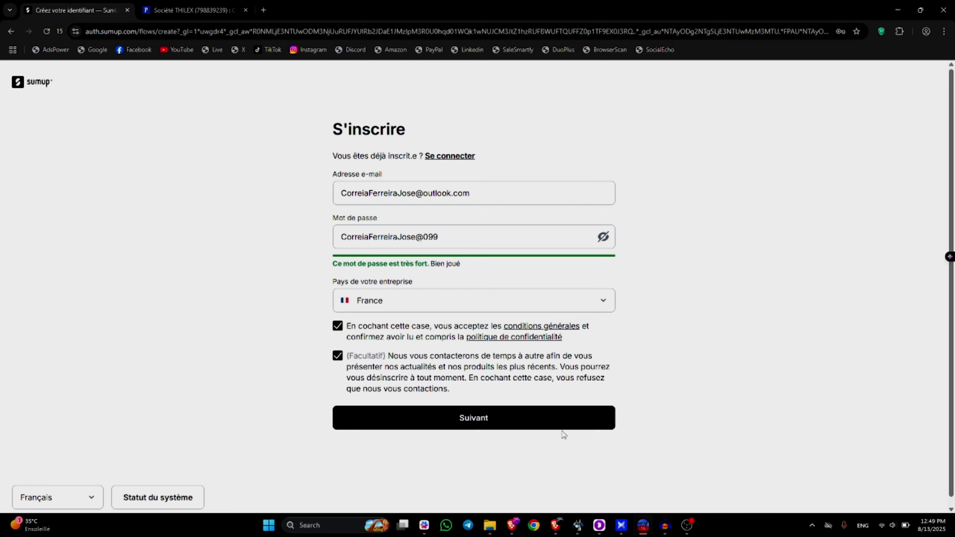
pyautogui.click(525, 425)
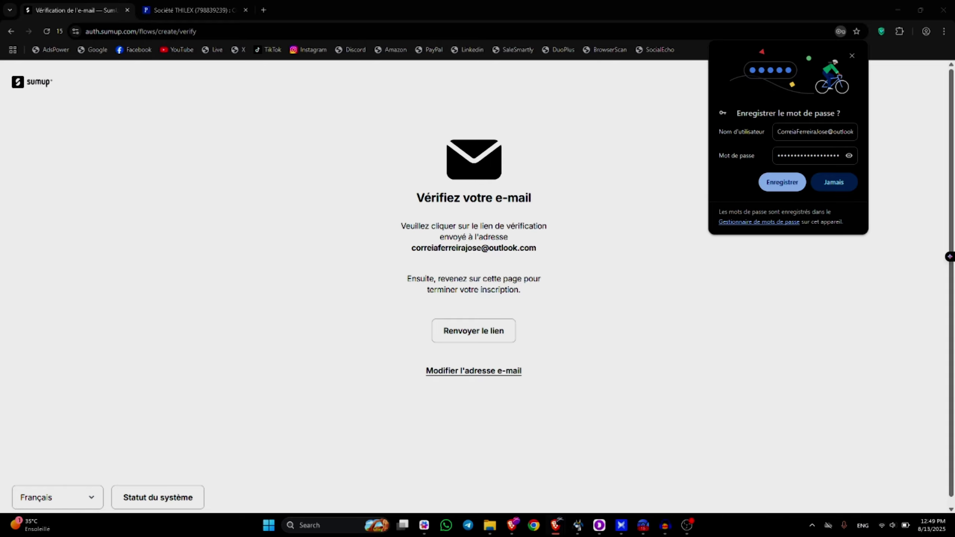
# Copy the 'Confirmez votre e-mail' link from SumUp's Outlook message and load it in a new tab
pyautogui.moveTo(954, 233); pyautogui.dragTo(731, 195)
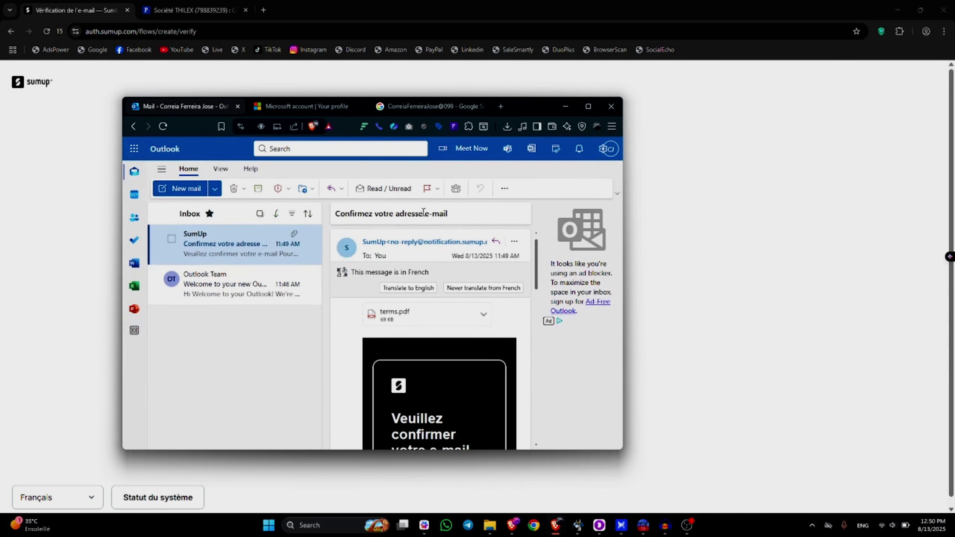
pyautogui.scroll(-1, 453, 312)
pyautogui.scroll(-1, 452, 315)
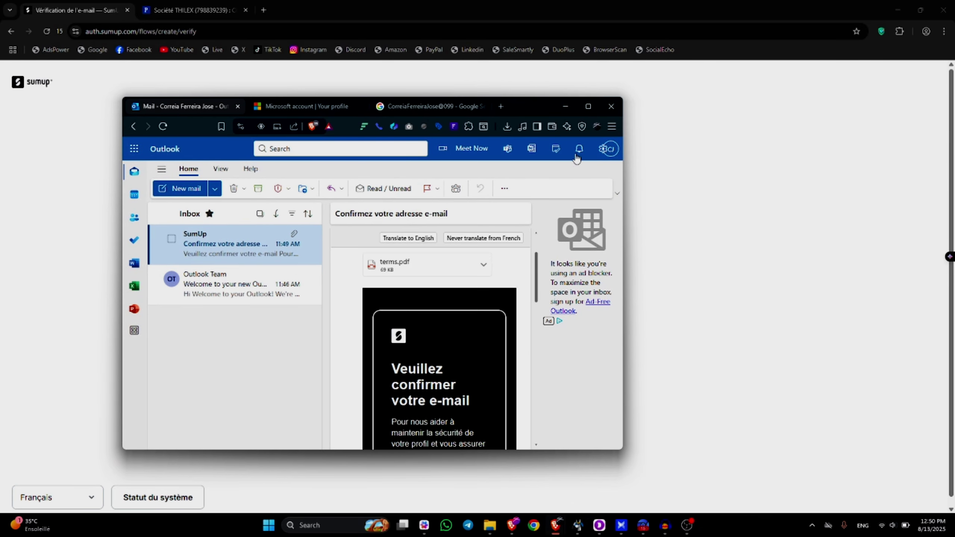
pyautogui.click(588, 106)
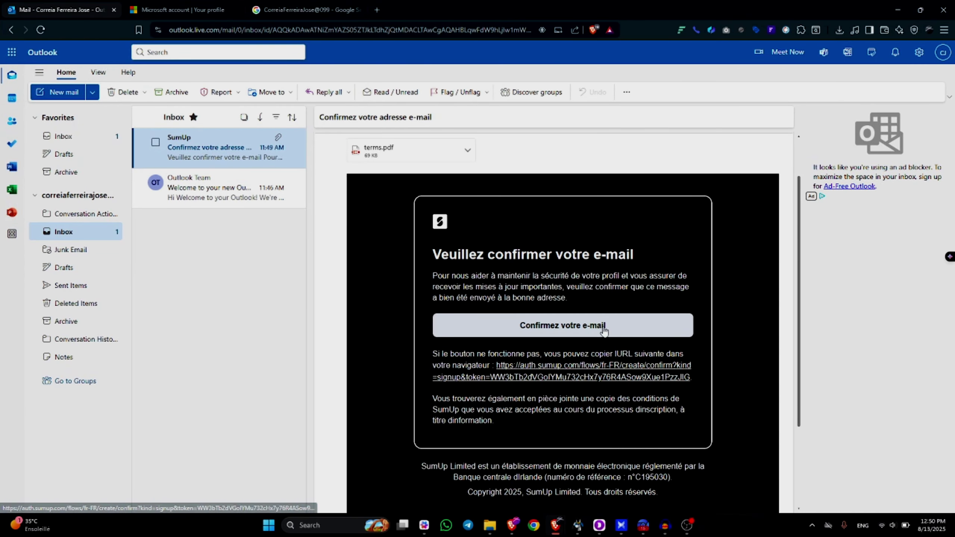
pyautogui.rightClick(557, 324)
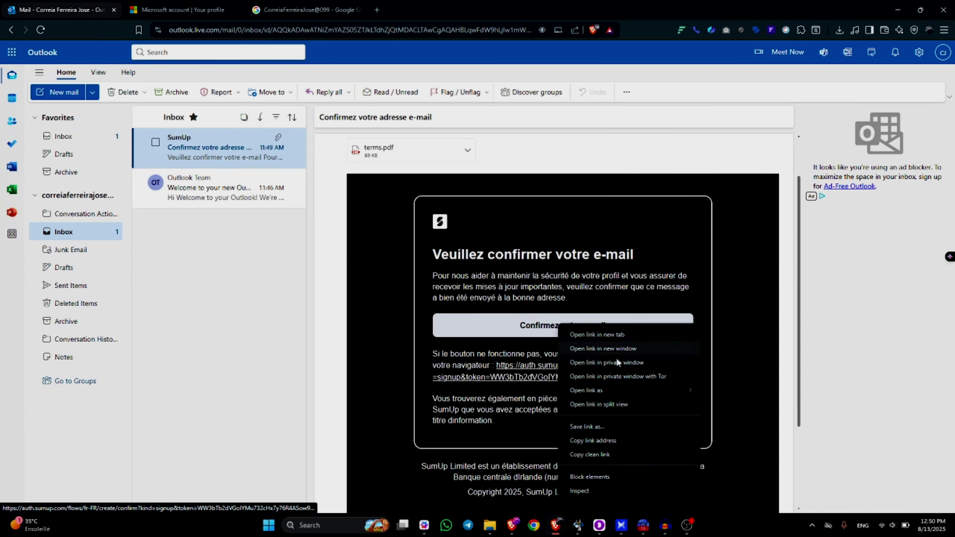
pyautogui.click(601, 441)
pyautogui.click(898, 10)
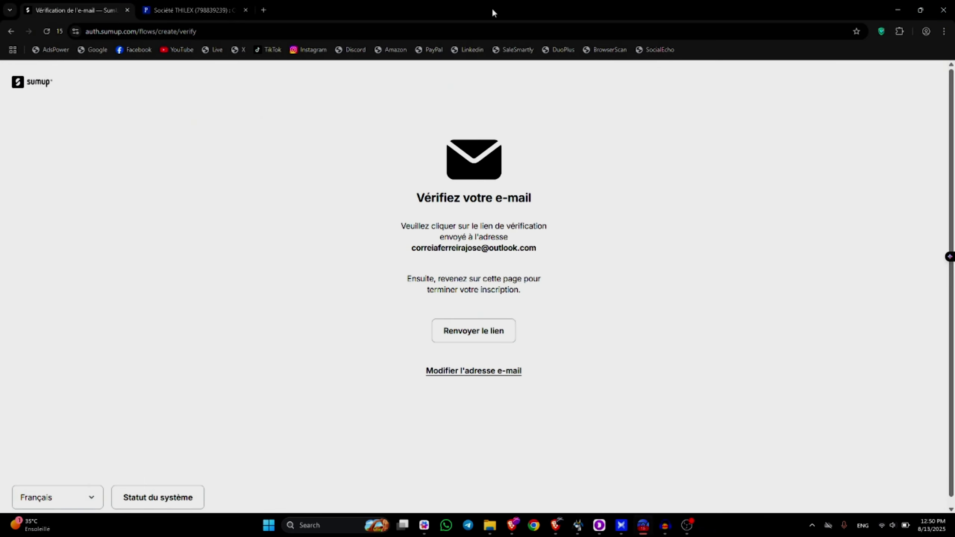
pyautogui.click(269, 12)
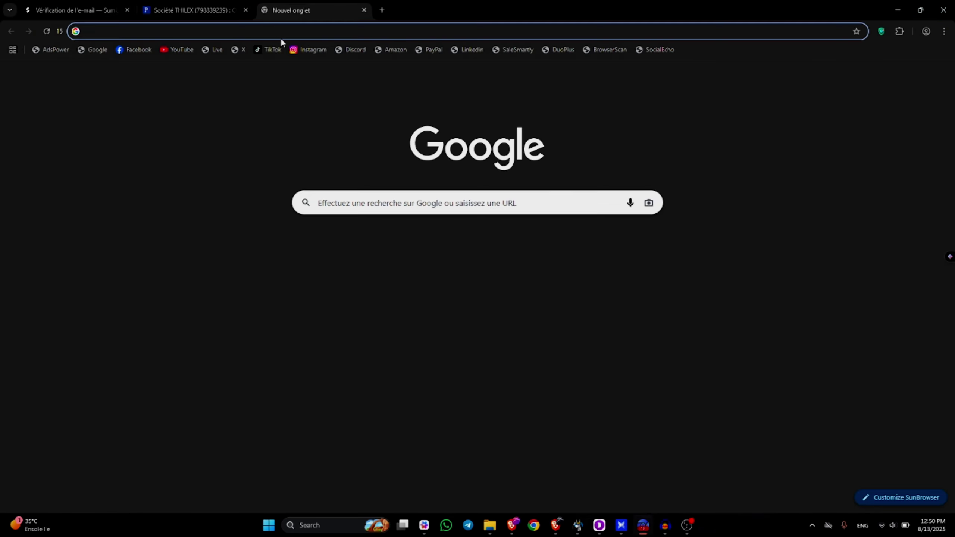
pyautogui.hotkey('ctrl', 'v')
pyautogui.press('Return')
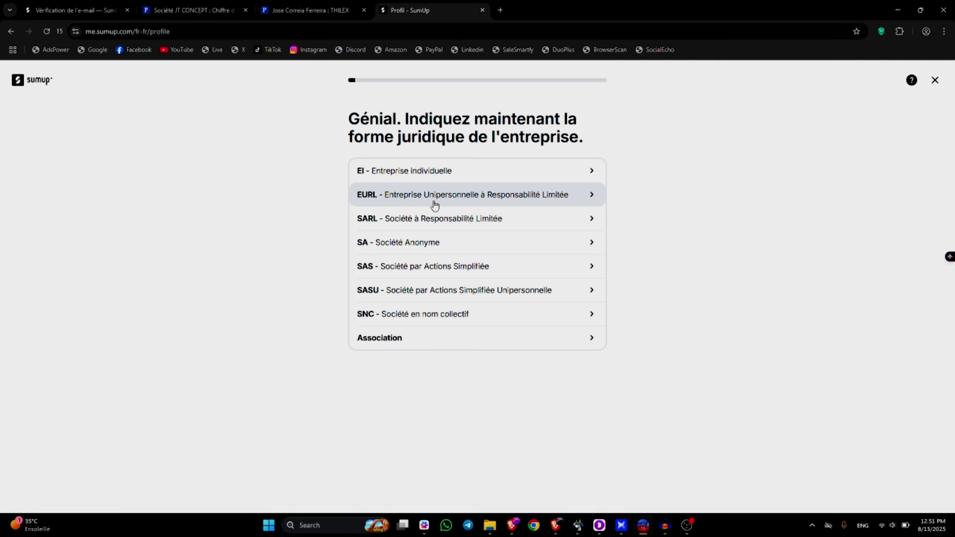
# Choose SARL, paste JT CONCEPT's SIREN from Pappers into SIRET, and confirm the registry details
pyautogui.click(429, 221)
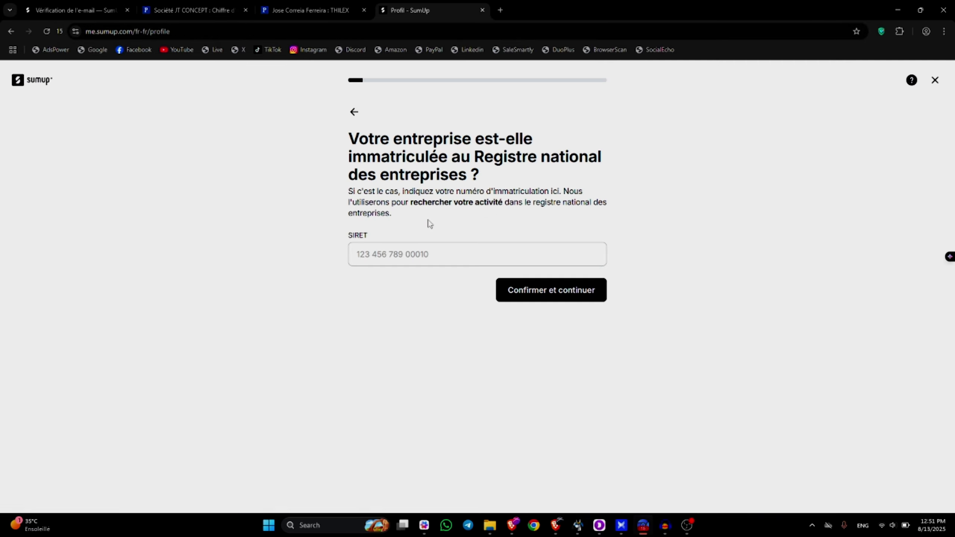
pyautogui.click(211, 5)
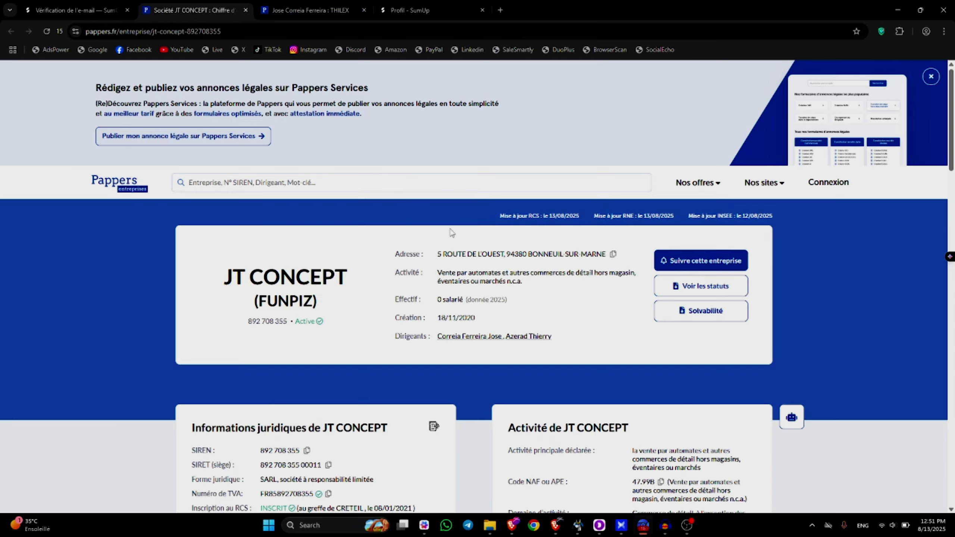
pyautogui.scroll(-4, 387, 373)
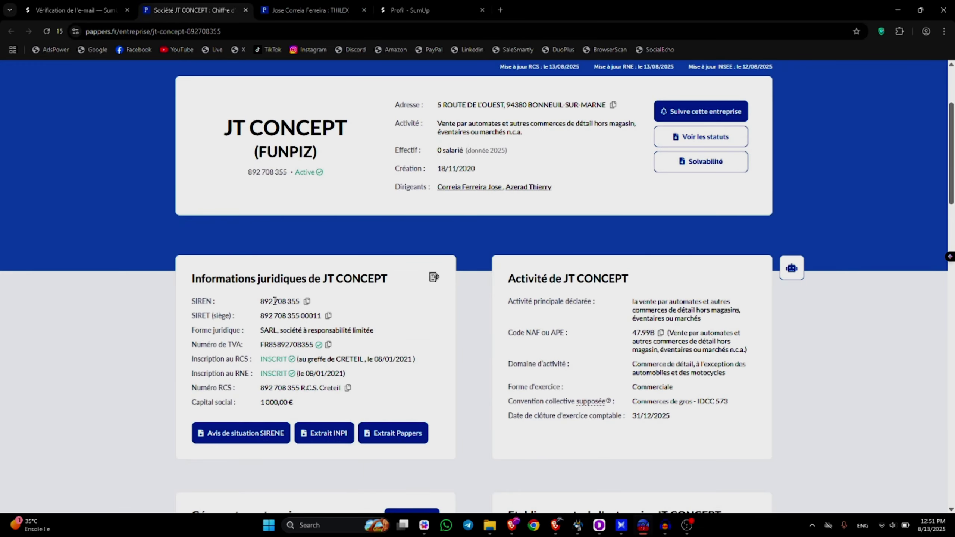
pyautogui.click(308, 303)
pyautogui.click(423, 10)
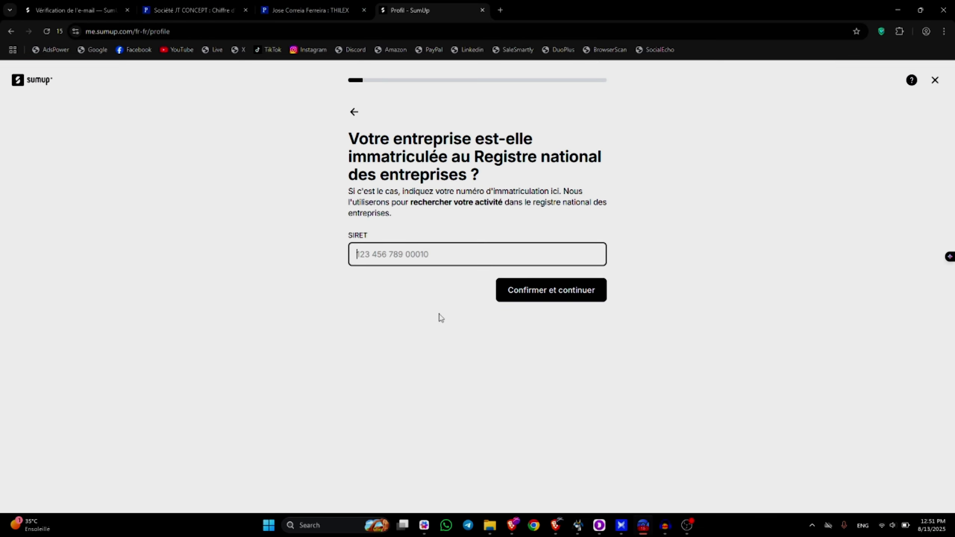
pyautogui.click(399, 256)
pyautogui.hotkey('ctrl', 'v')
pyautogui.click(541, 290)
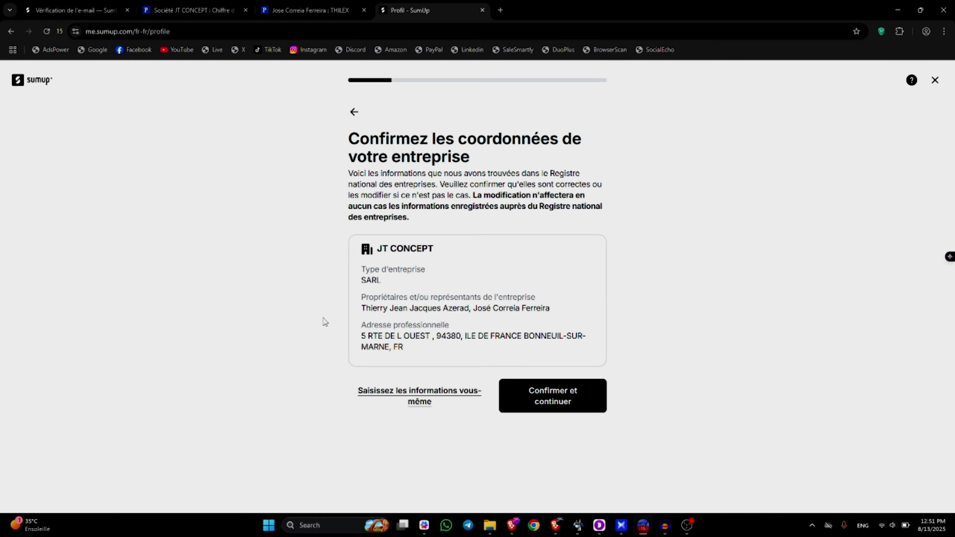
pyautogui.click(556, 406)
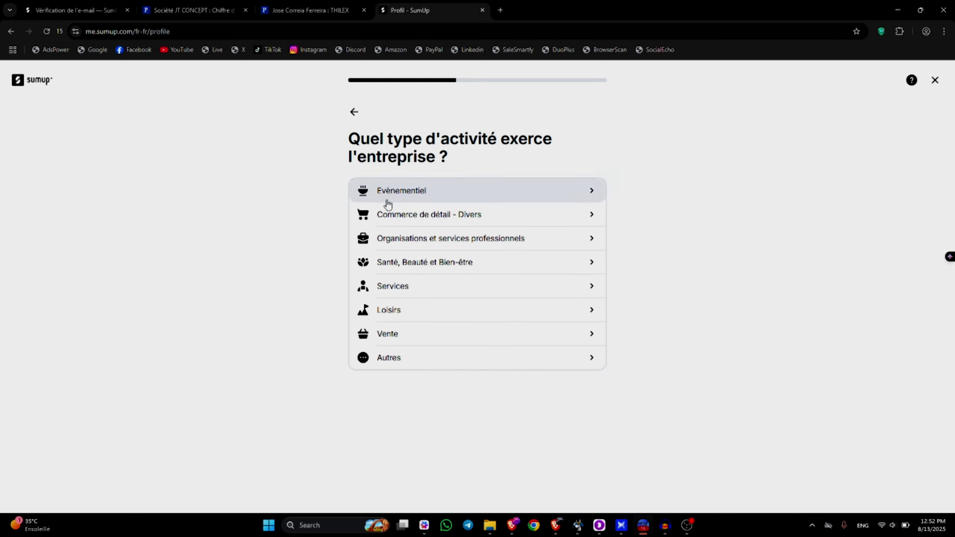
# Choose Evènementiel with the restaurant subcategory and save the company name, SIRET and phone
pyautogui.click(414, 196)
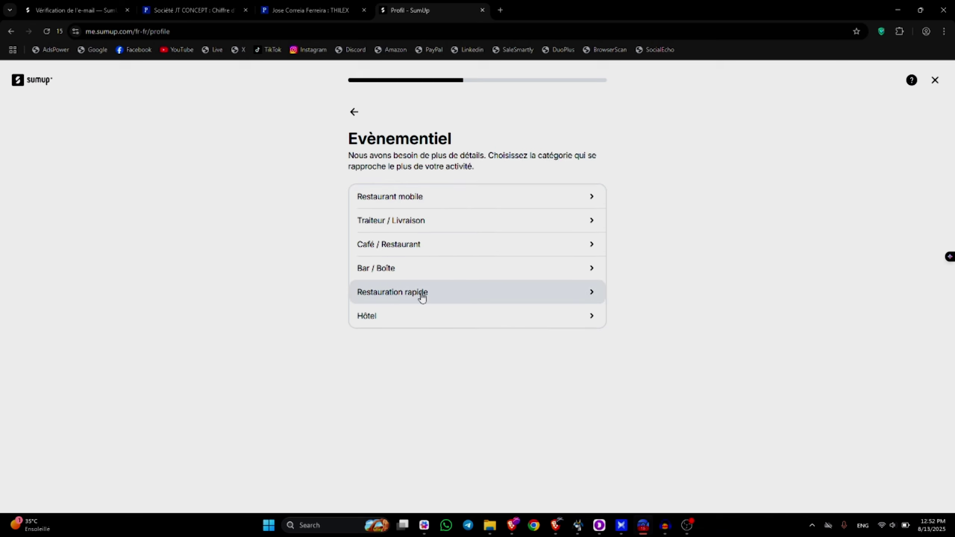
pyautogui.click(483, 250)
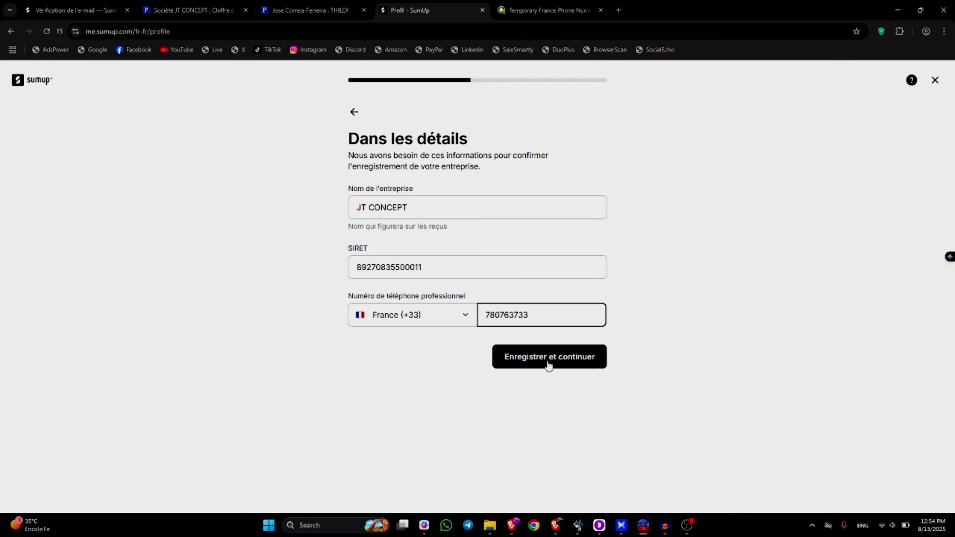
pyautogui.click(548, 361)
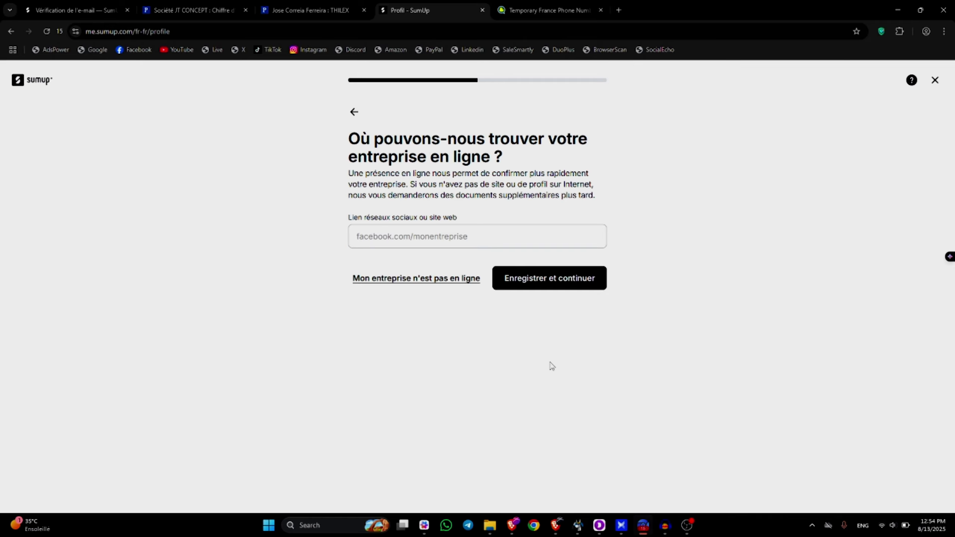
pyautogui.click(398, 234)
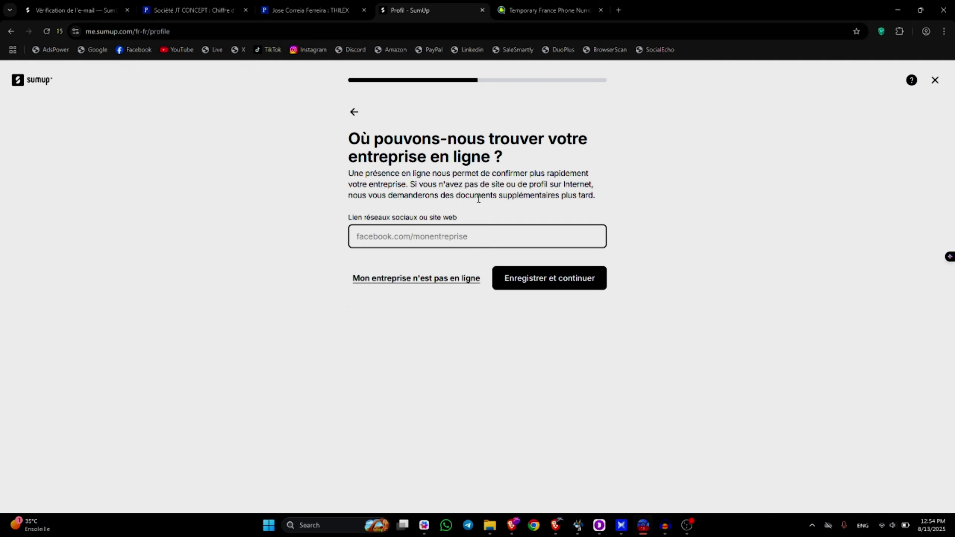
pyautogui.click(194, 10)
# Search 'JT CONCEPT website', open the JT Concept Facebook page and copy its URL
pyautogui.click(618, 10)
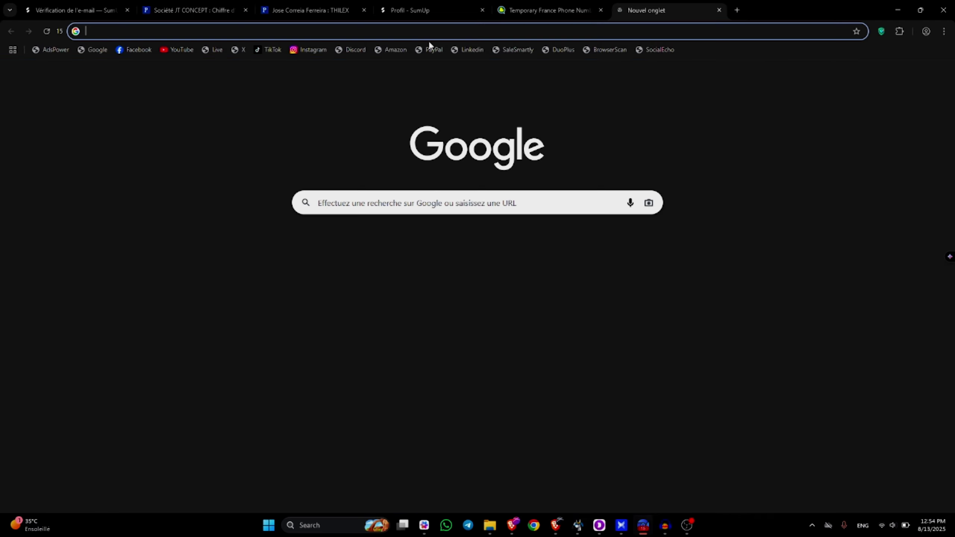
pyautogui.hotkey('ctrl', 'v')
pyautogui.write('website')
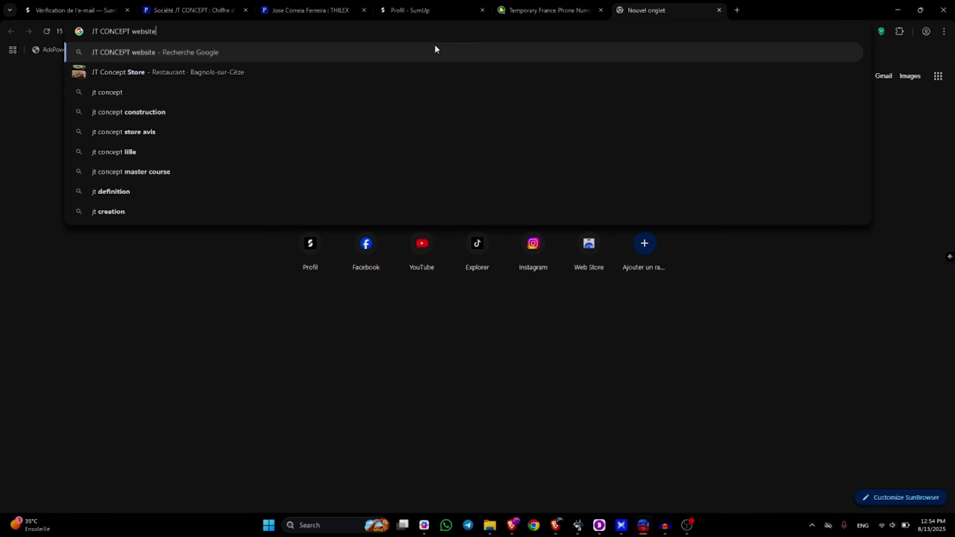
pyautogui.press('Return')
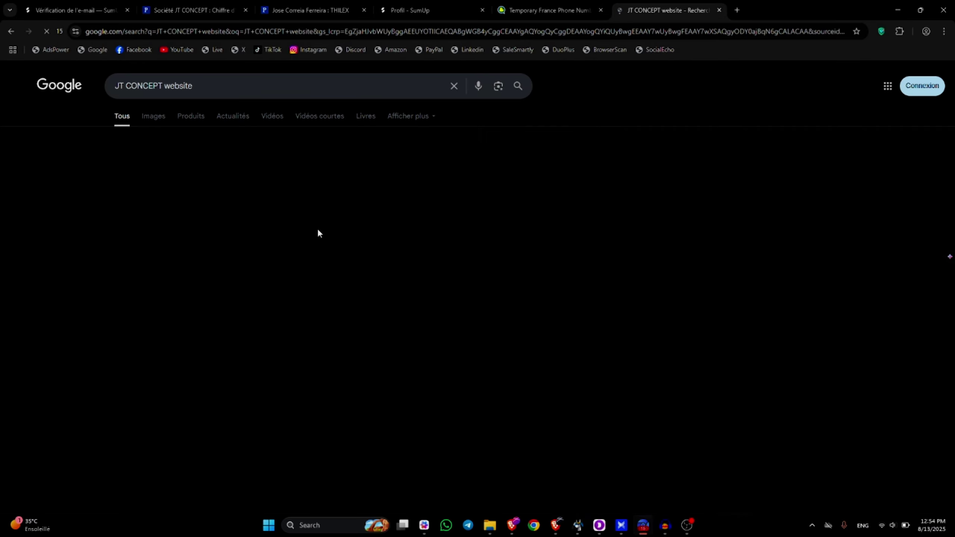
pyautogui.scroll(-1, 169, 185)
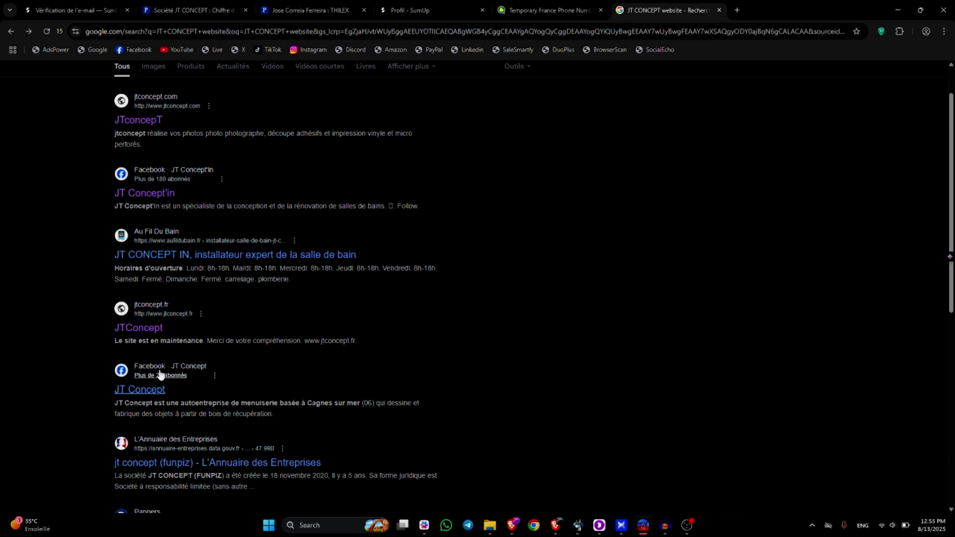
pyautogui.click(154, 390)
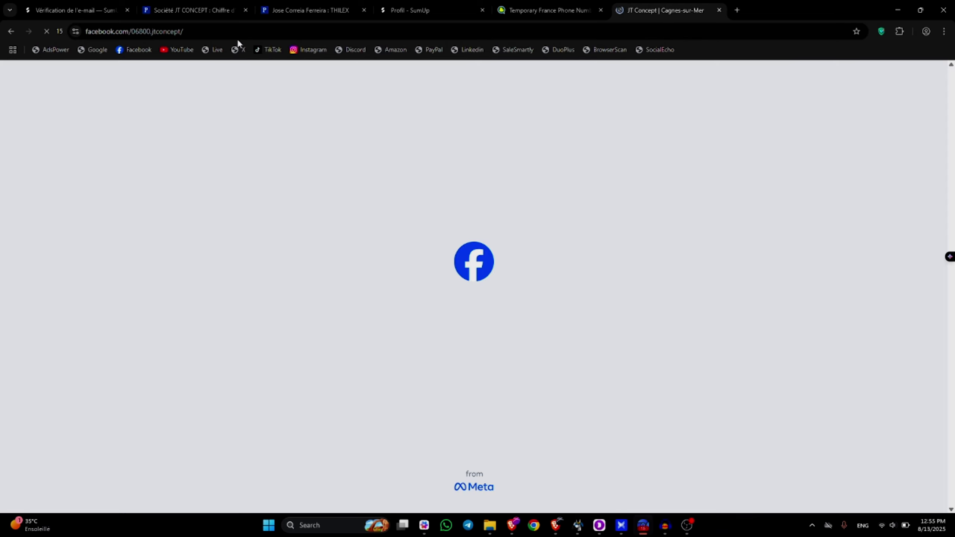
pyautogui.click(230, 30)
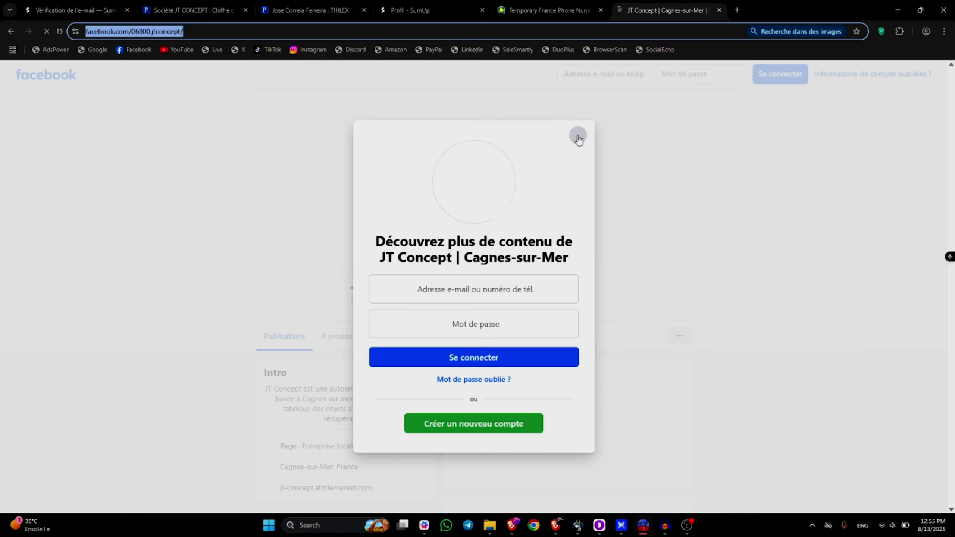
pyautogui.click(577, 136)
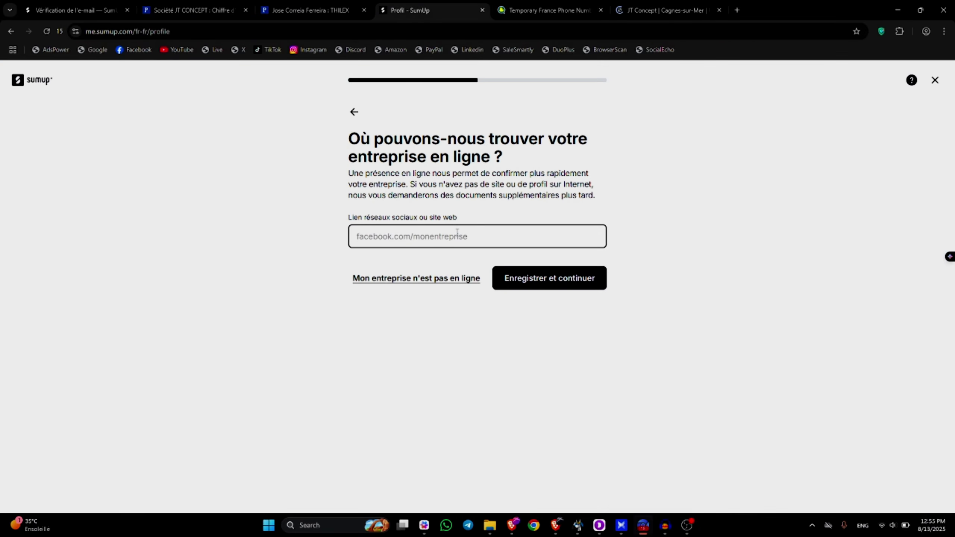
# Save the Facebook URL as the social link, confirm the decision-maker, and begin adding an address
pyautogui.hotkey('ctrl', 'v')
pyautogui.click(533, 278)
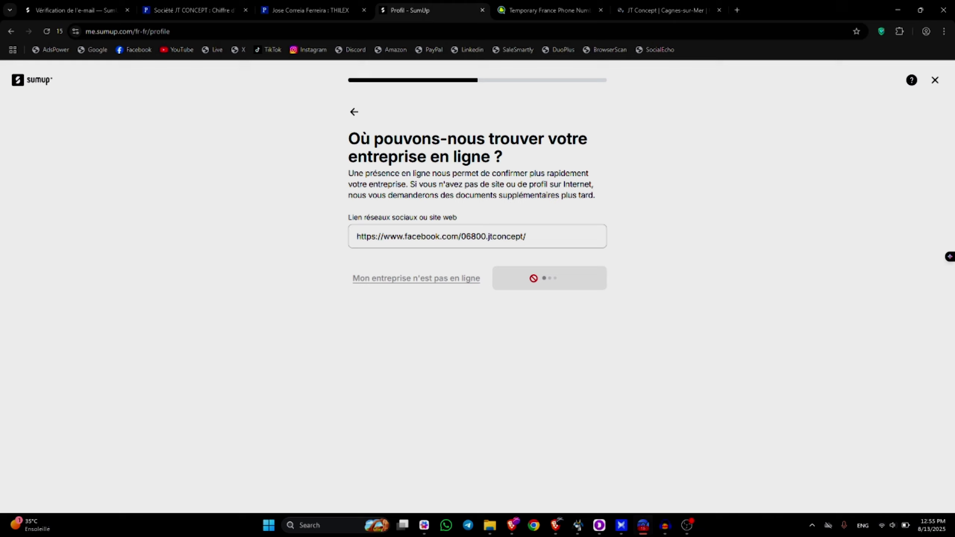
pyautogui.click(559, 367)
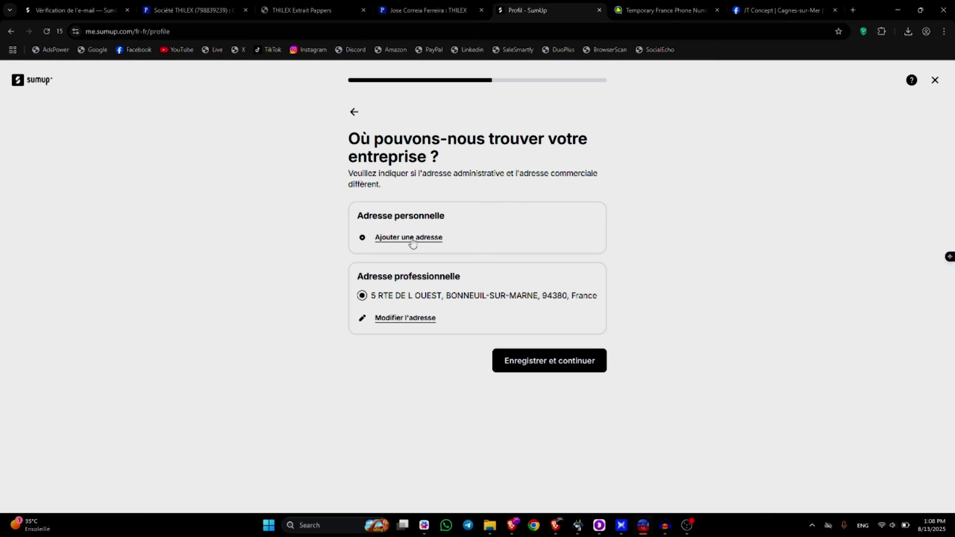
pyautogui.click(414, 238)
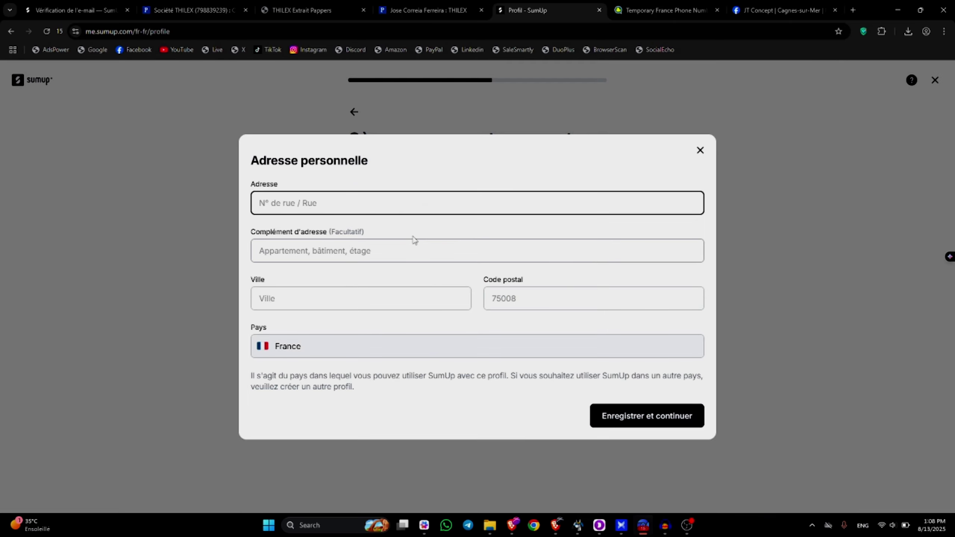
pyautogui.click(276, 7)
pyautogui.click(193, 8)
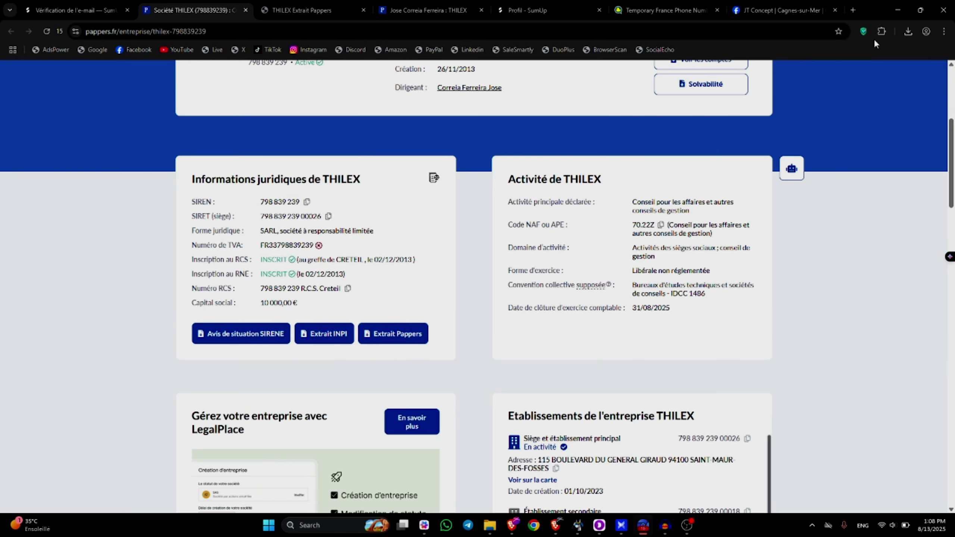
# Copy the 'Adresse de l'établissement' line from the THILEX extract PDF for SumUp's Adresse field
pyautogui.click(318, 3)
pyautogui.scroll(2, 585, 301)
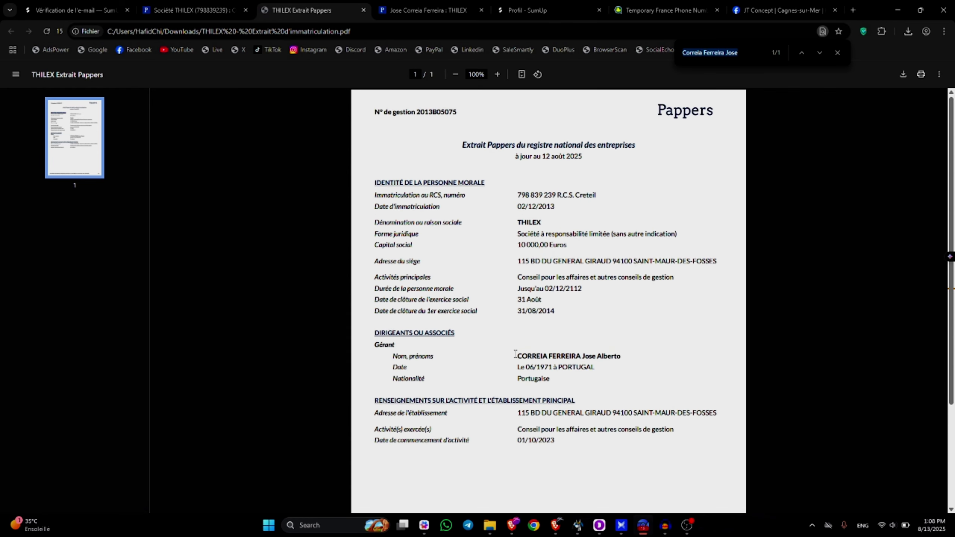
pyautogui.moveTo(516, 354); pyautogui.dragTo(592, 354)
pyautogui.moveTo(517, 366); pyautogui.dragTo(573, 367)
pyautogui.scroll(-3, 523, 388)
pyautogui.moveTo(514, 315); pyautogui.dragTo(743, 309)
pyautogui.tripleClick(630, 316)
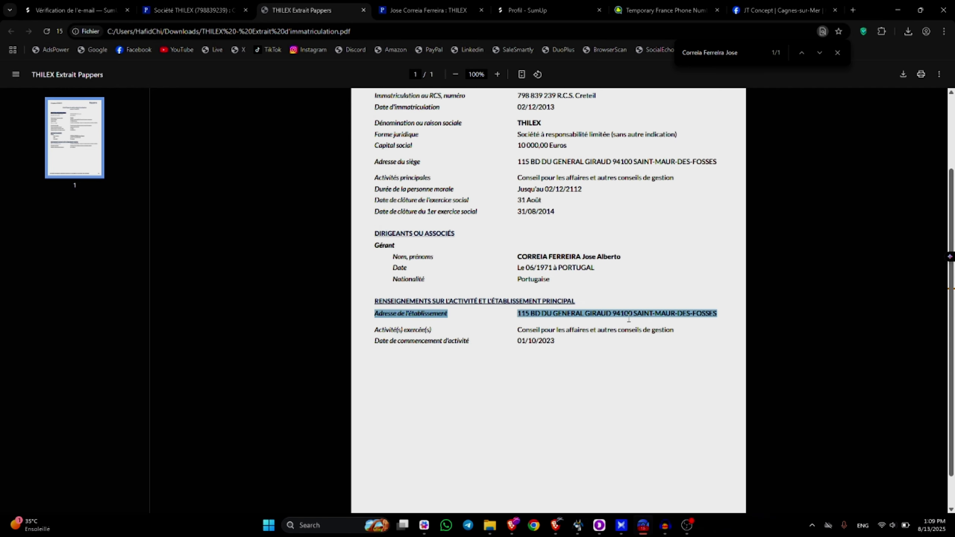
pyautogui.click(515, 6)
# Fill in the director's personal address from the suggestion list and confirm both addresses
pyautogui.hotkey('ctrl', 'v')
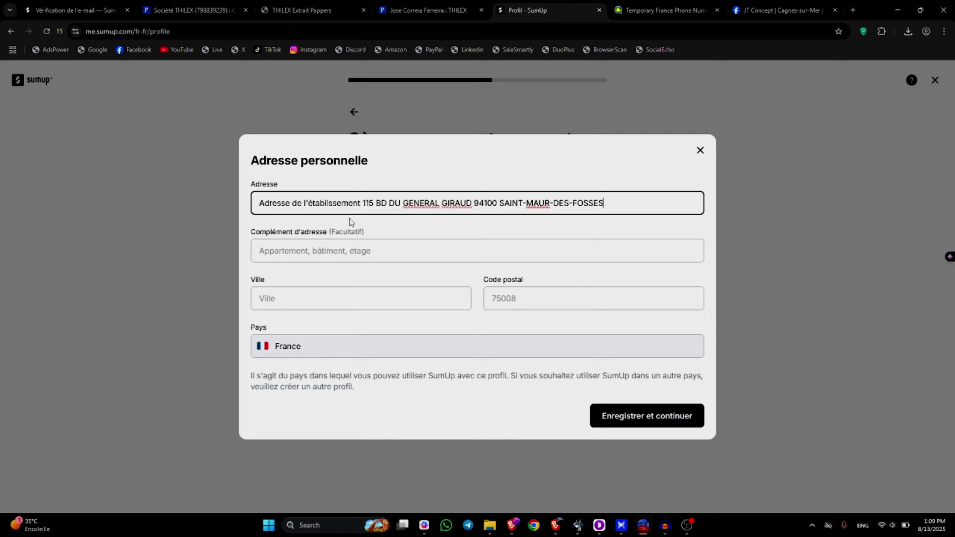
pyautogui.doubleClick(483, 203)
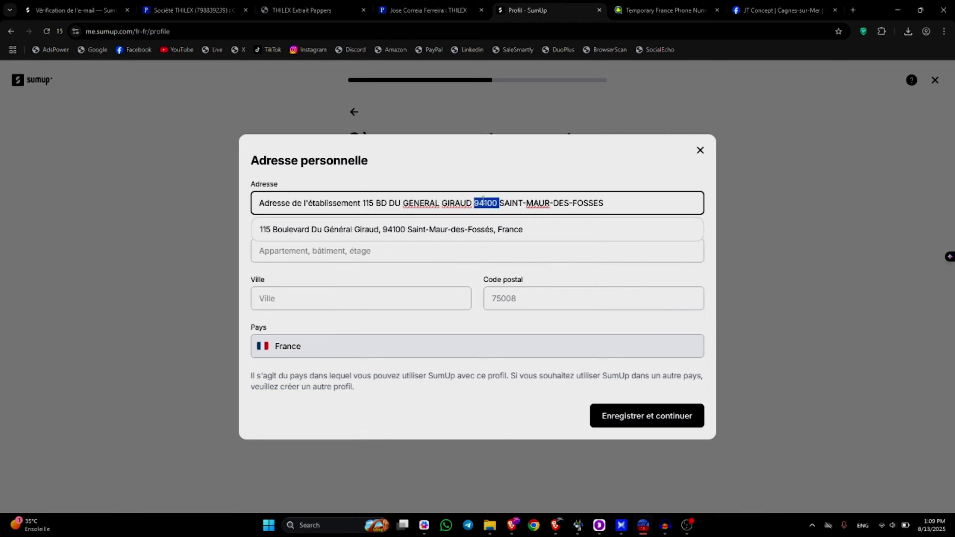
pyautogui.click(448, 227)
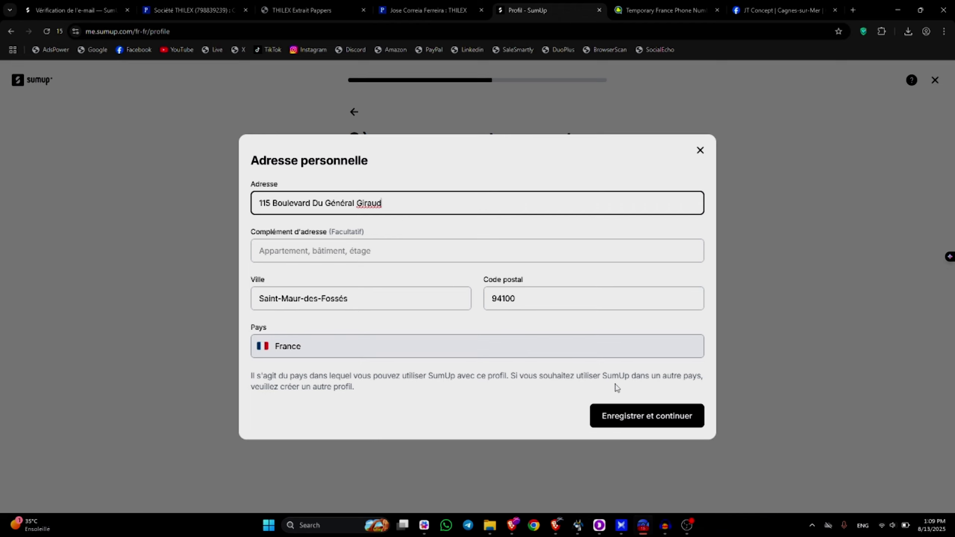
pyautogui.click(627, 418)
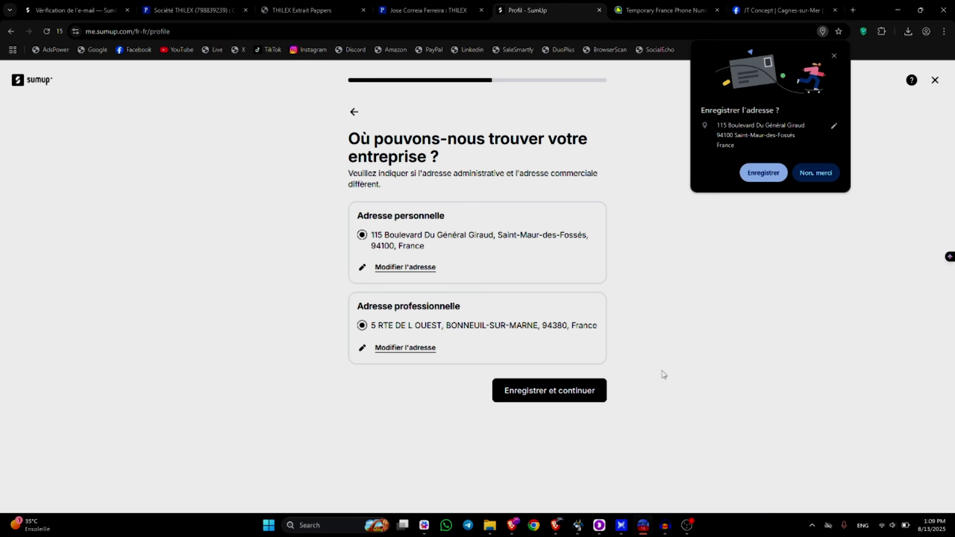
pyautogui.click(573, 390)
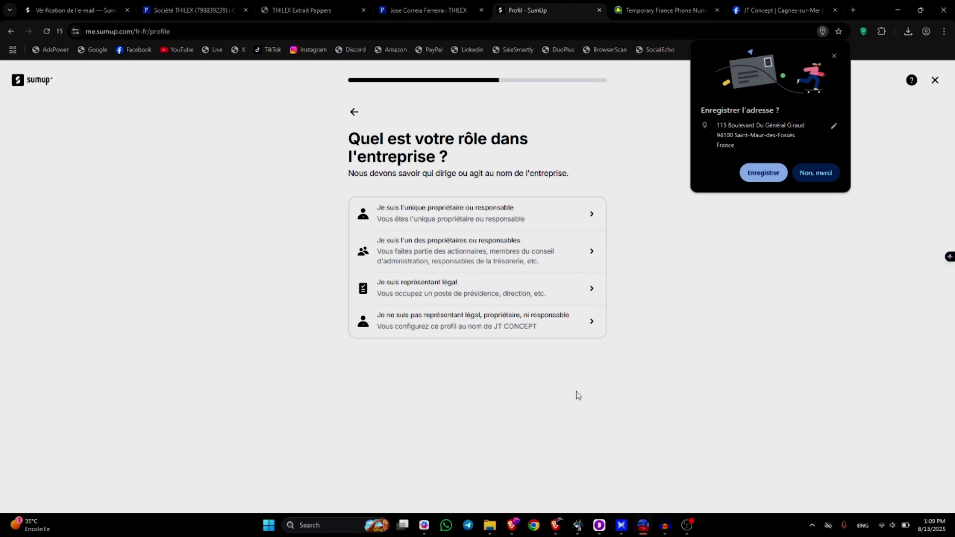
# Declare sole ownership, choose 1.000 - 5.000 € monthly card turnover, and skip the physical card
pyautogui.click(500, 222)
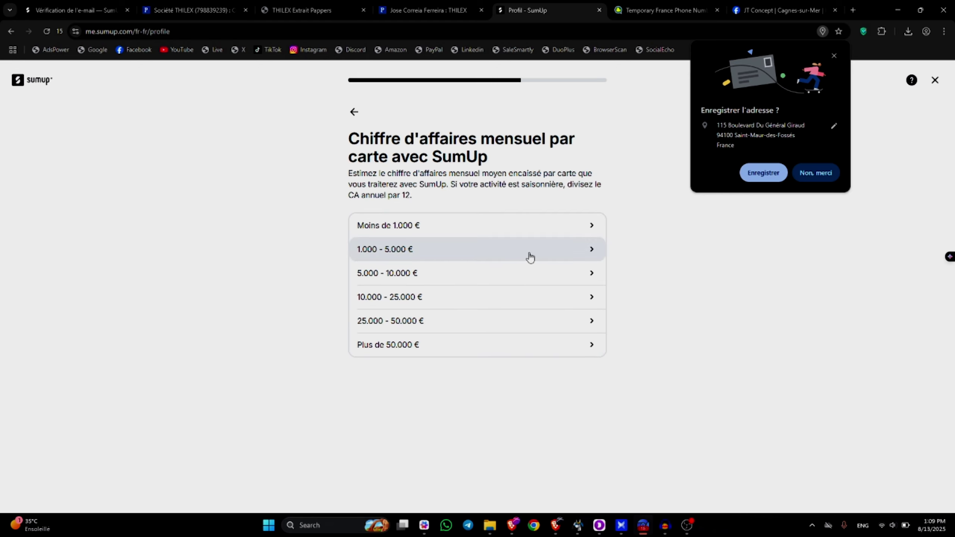
pyautogui.click(497, 253)
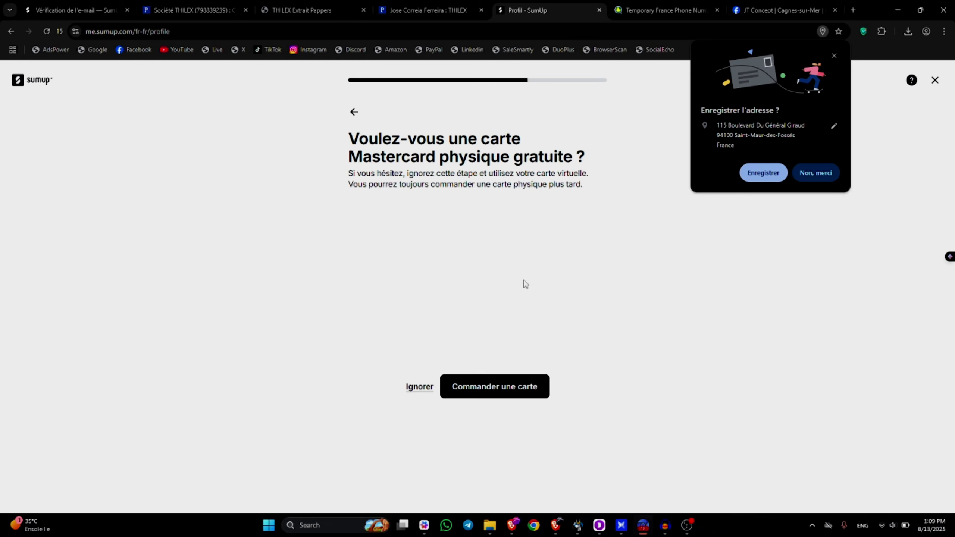
pyautogui.click(420, 387)
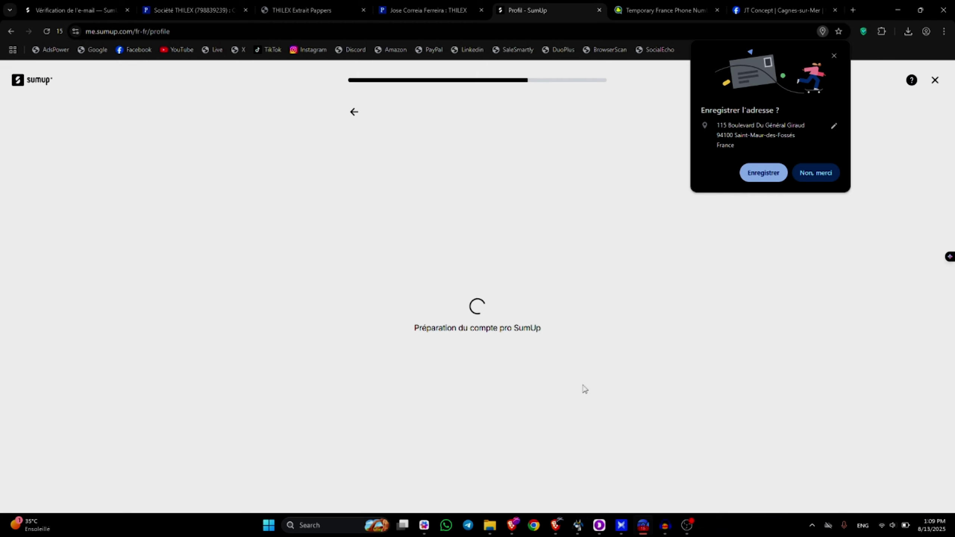
# Enter the business phone number and request an SMS verification code
pyautogui.scroll(-6, 541, 475)
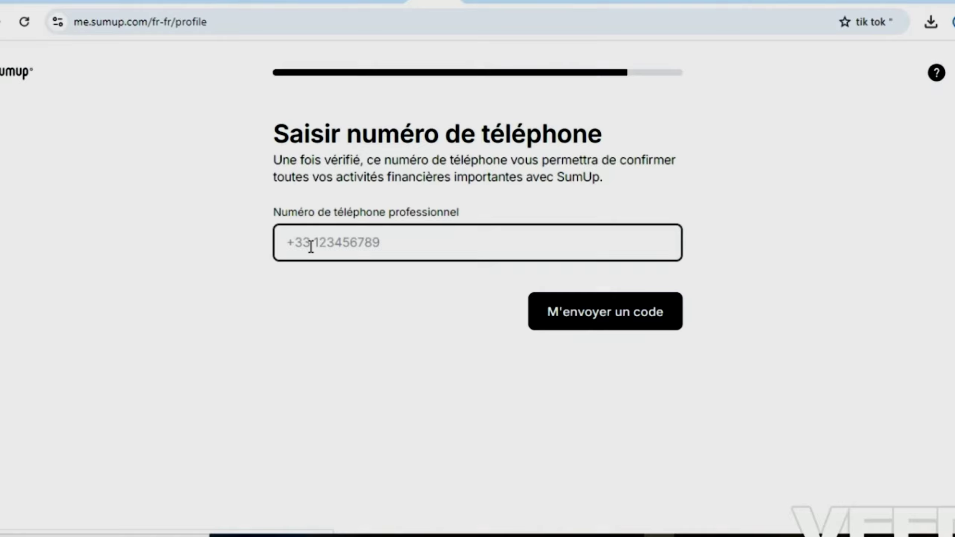
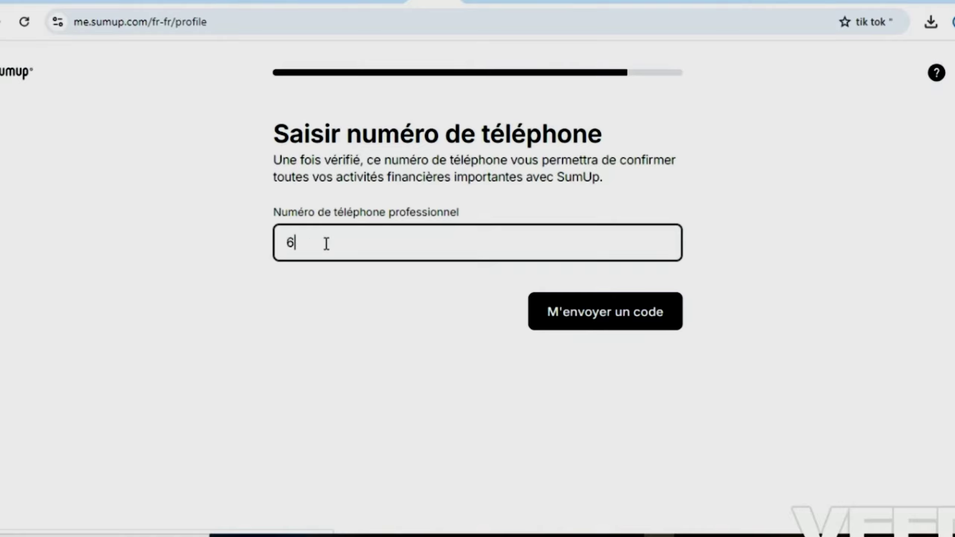
pyautogui.click(557, 307)
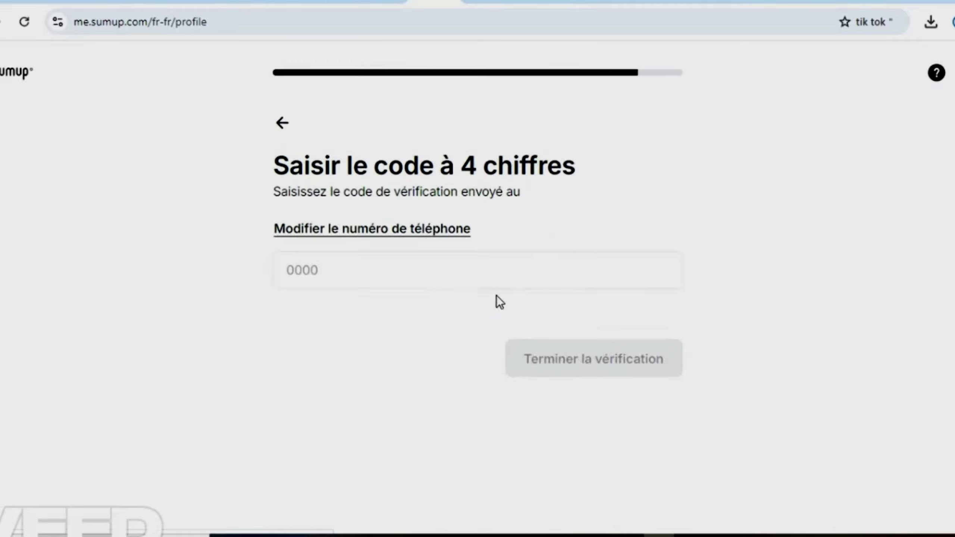
# Enter the texted 4-digit code, correct its wrong last digit, and submit it
pyautogui.click(370, 270)
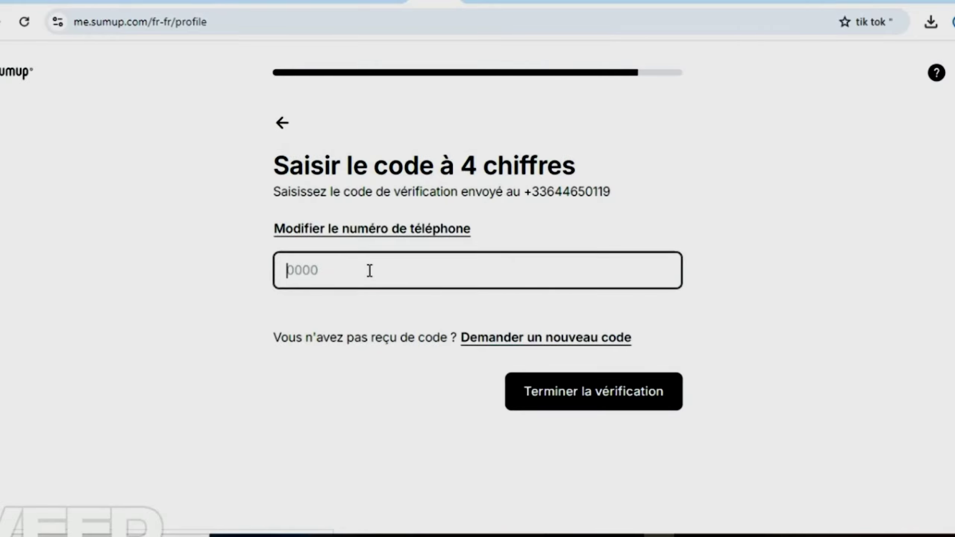
pyautogui.click(567, 396)
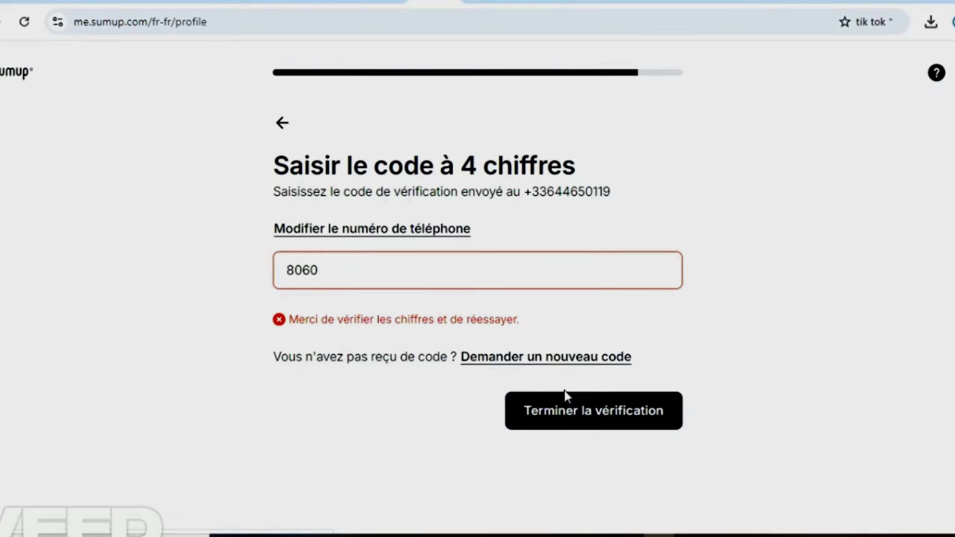
pyautogui.click(355, 273)
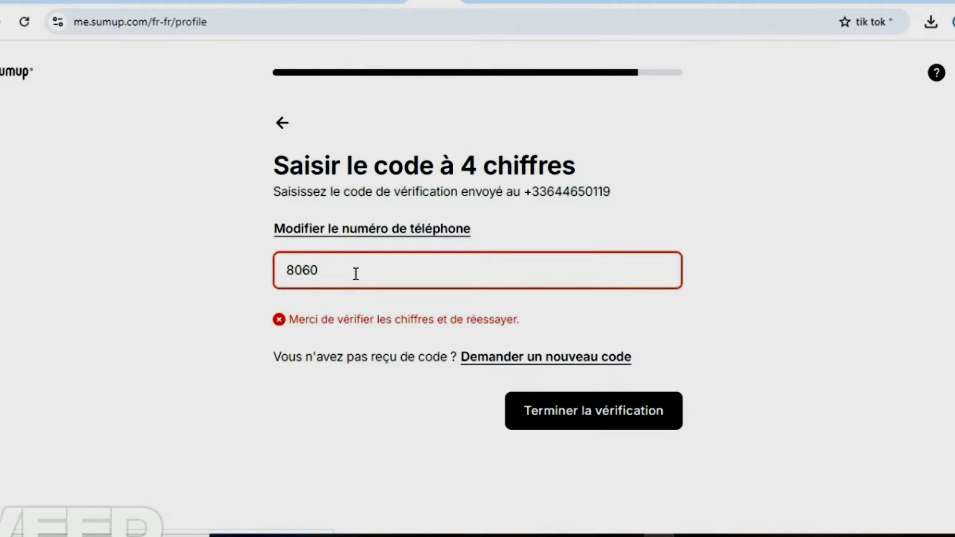
pyautogui.press('BackSpace')
pyautogui.click(559, 390)
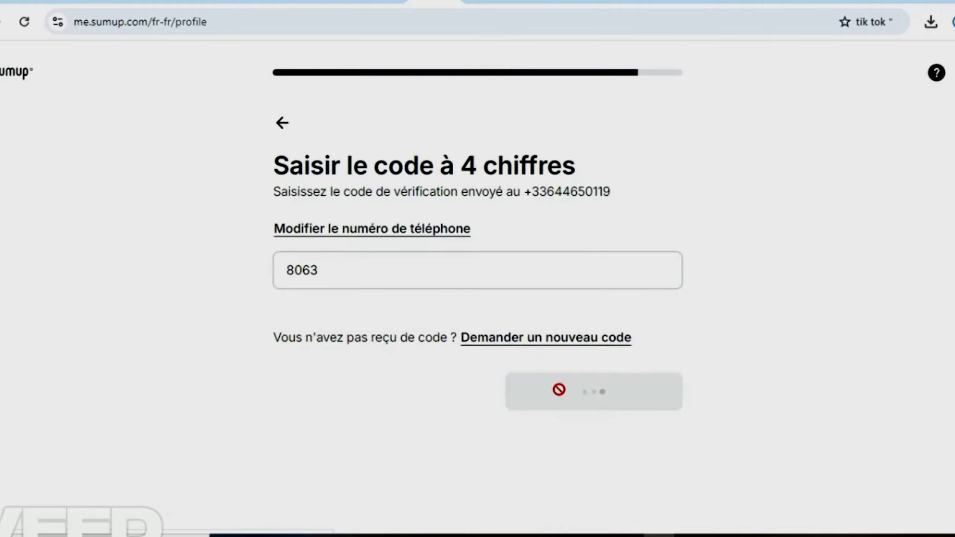